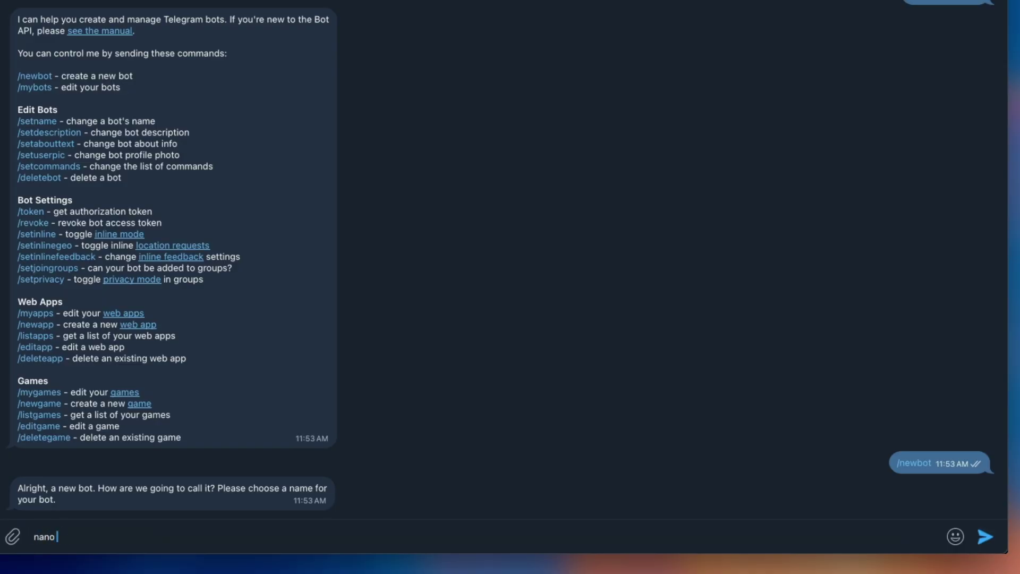
Name the new Telegram bot "nano banana bot" and give it the username nano_banana_gen_bot
text(banana bot)
key(Return)
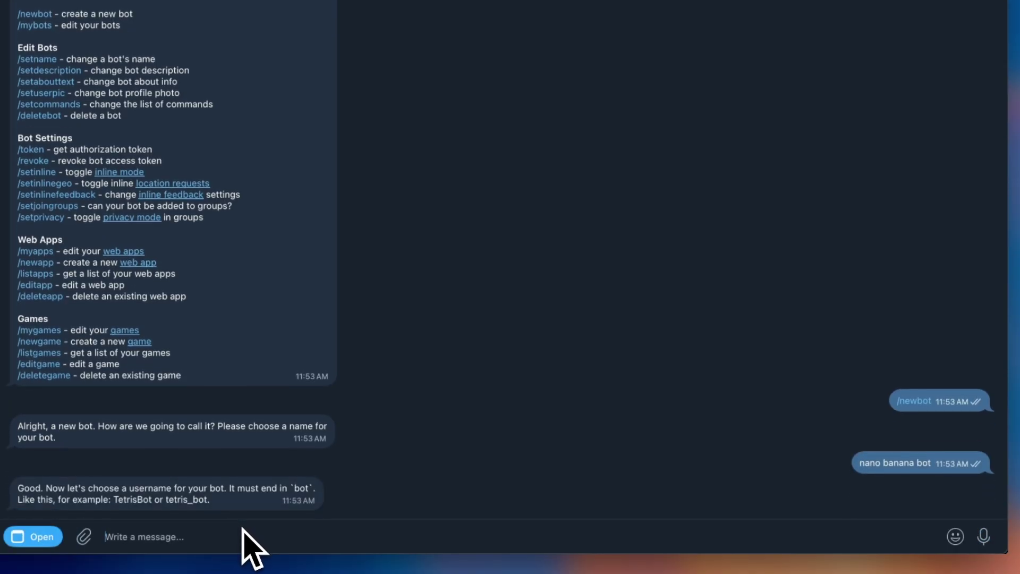
text(nano_banana_gen_bot)
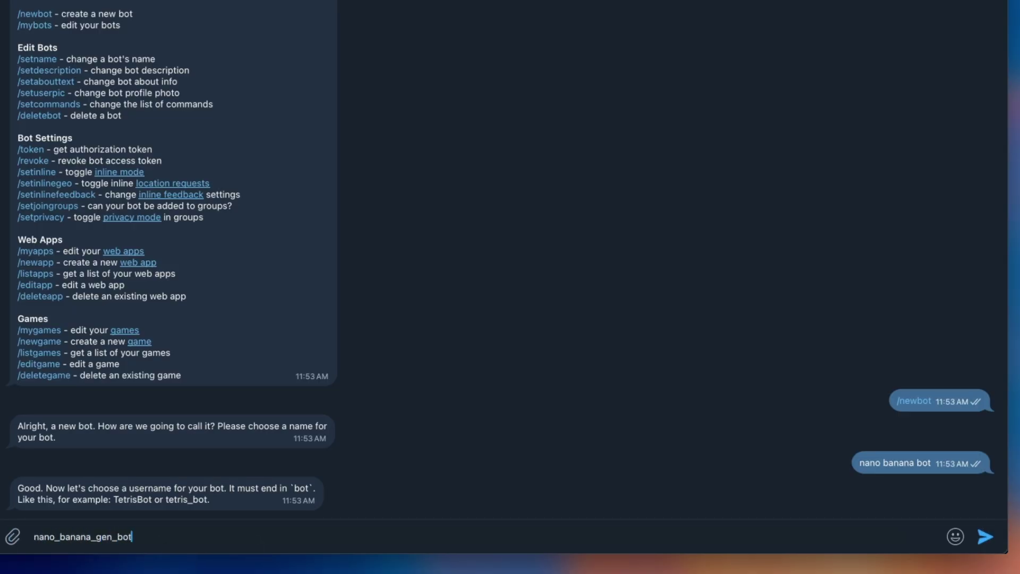
key(Return)
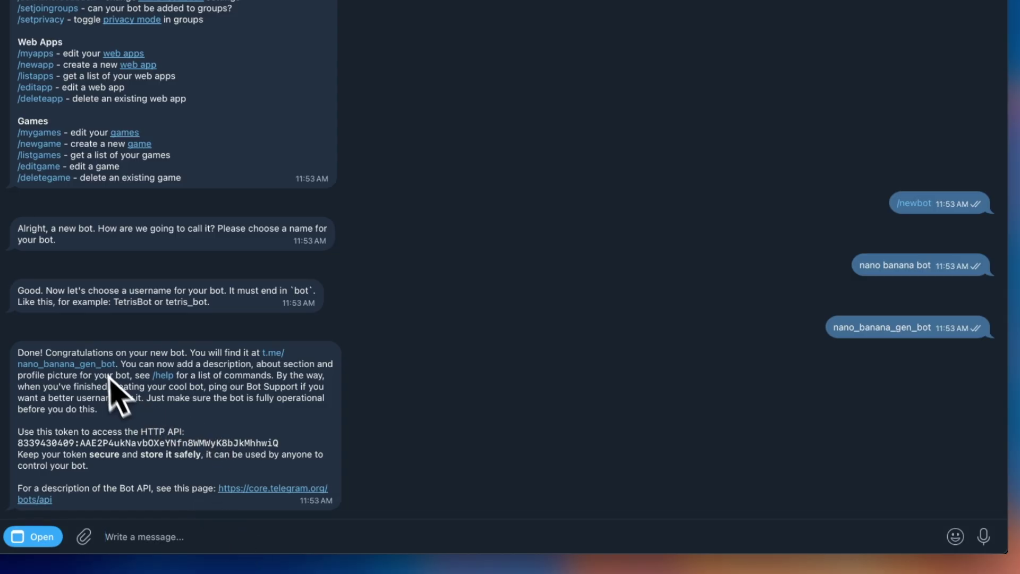
Copy the new bot's API token from BotFather and save it as the access token of the Telegram account credential in n8n
drag(279, 443, 16, 443)
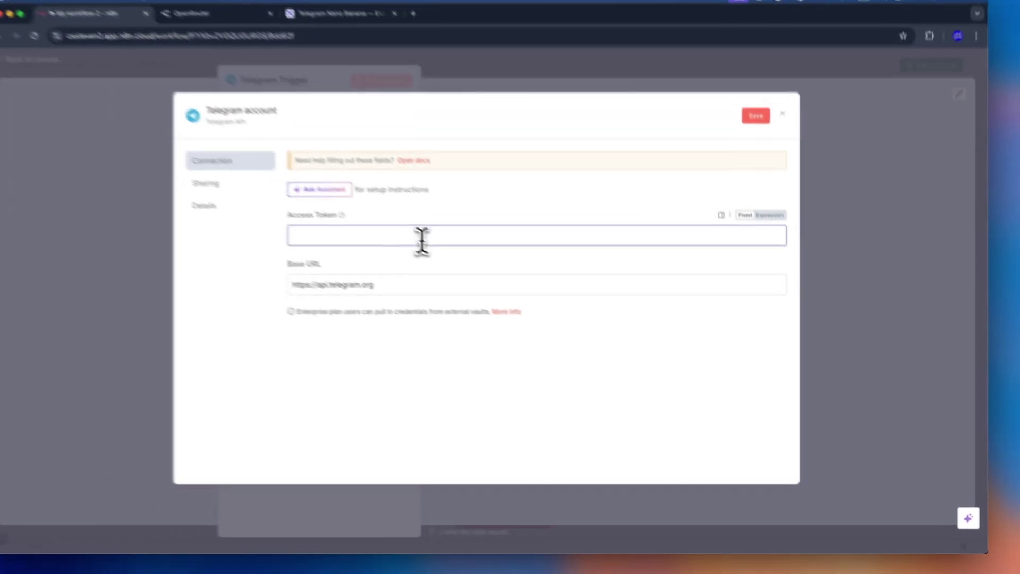
key(super+v)
click(763, 140)
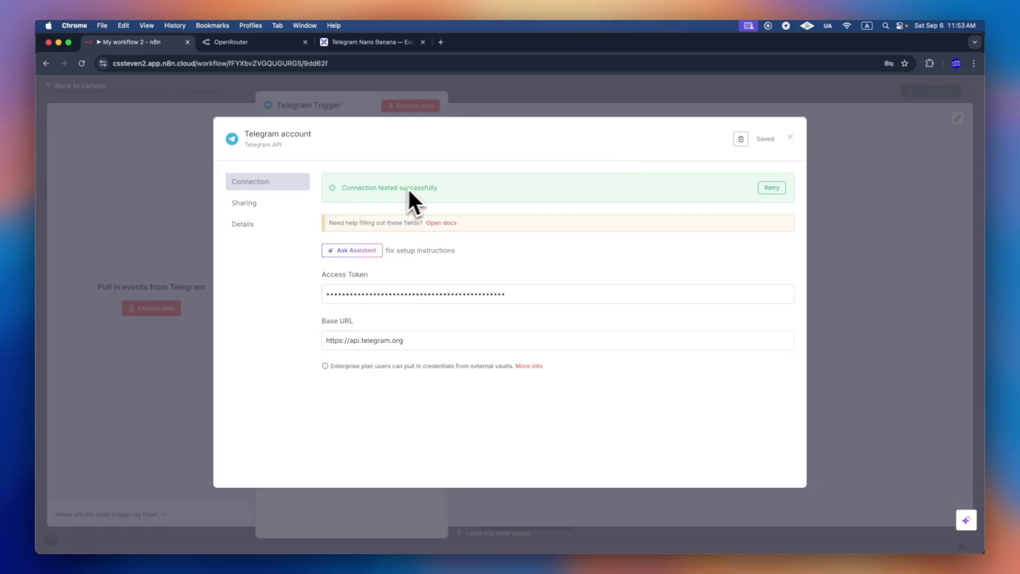
click(790, 137)
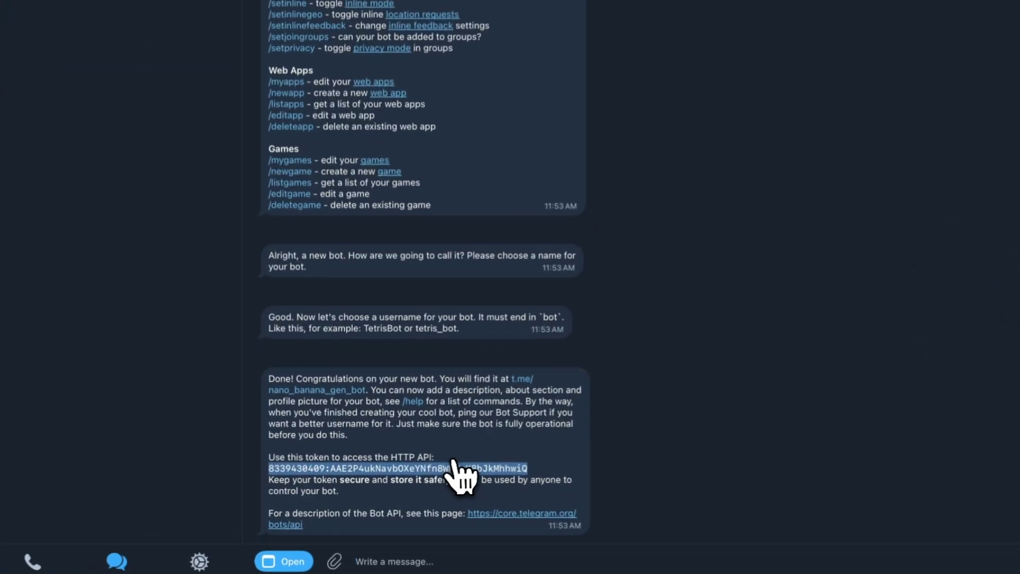
Start the new bot in its Telegram chat and execute the Telegram Trigger step in n8n
click(521, 378)
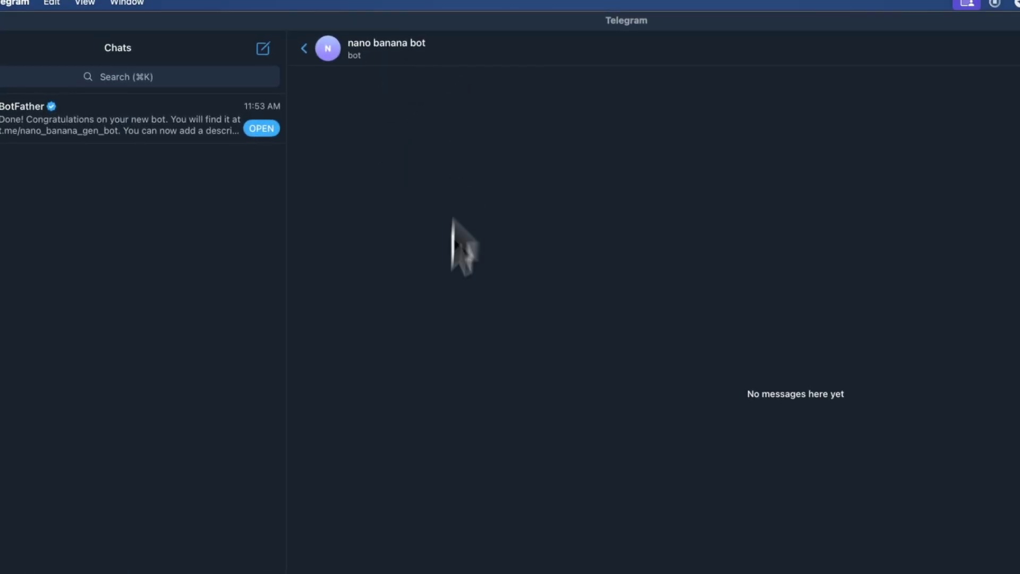
click(485, 540)
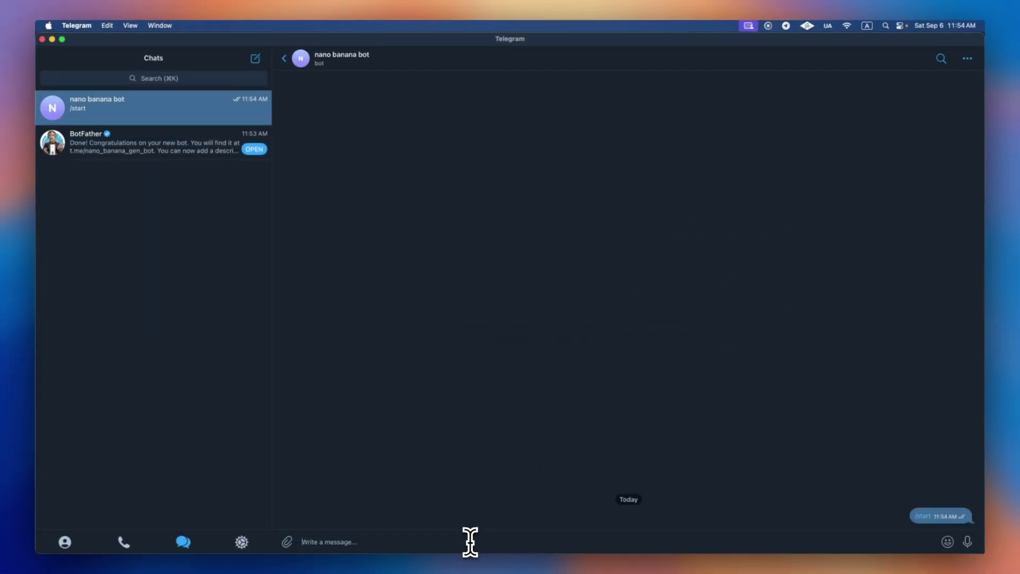
key(super+Tab)
click(410, 106)
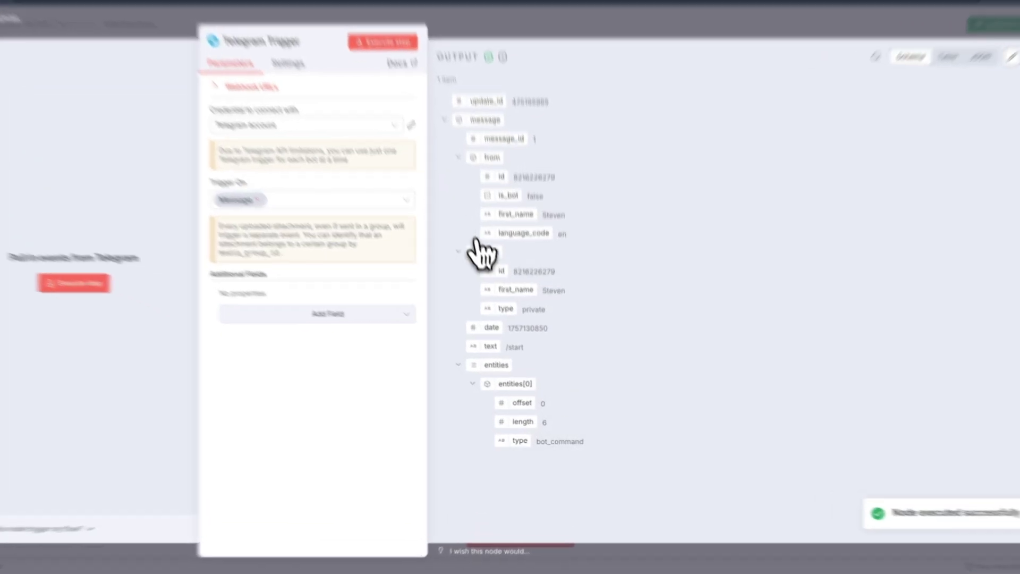
Restrict the Telegram Trigger to the sender's user ID, copied from the message's "from" data in the output
drag(507, 348, 540, 349)
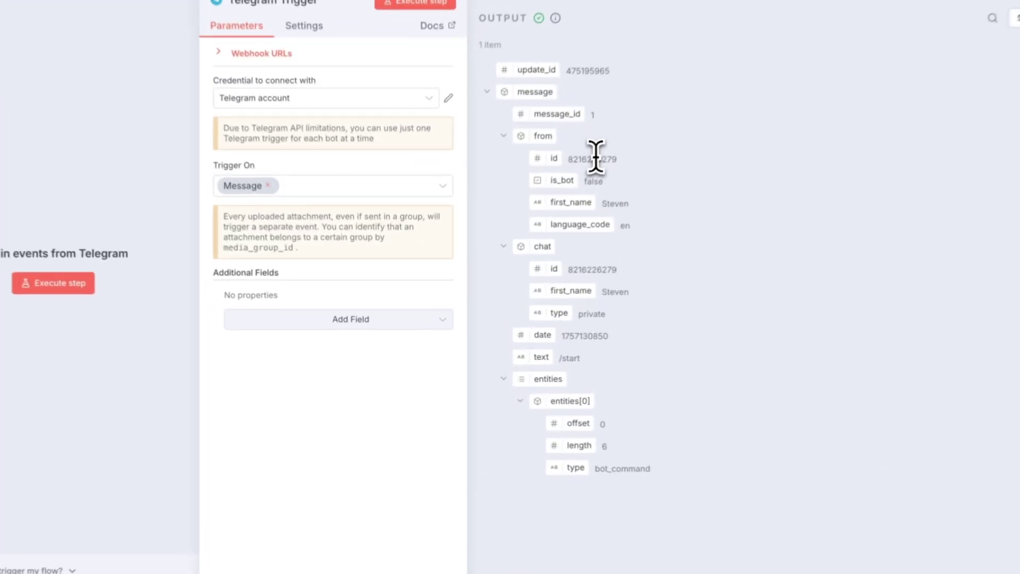
double_click(545, 219)
key(ctrl+c)
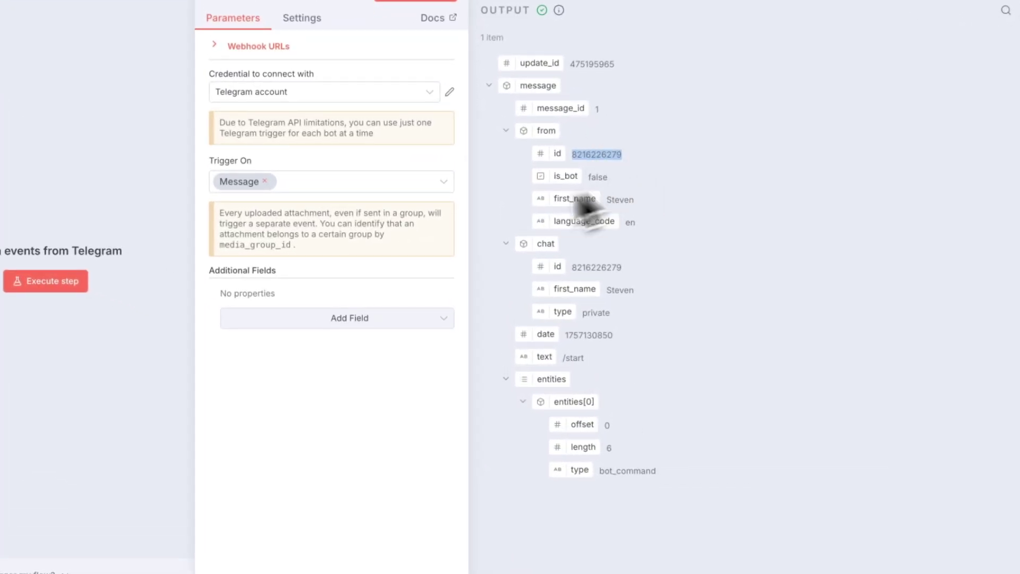
click(346, 318)
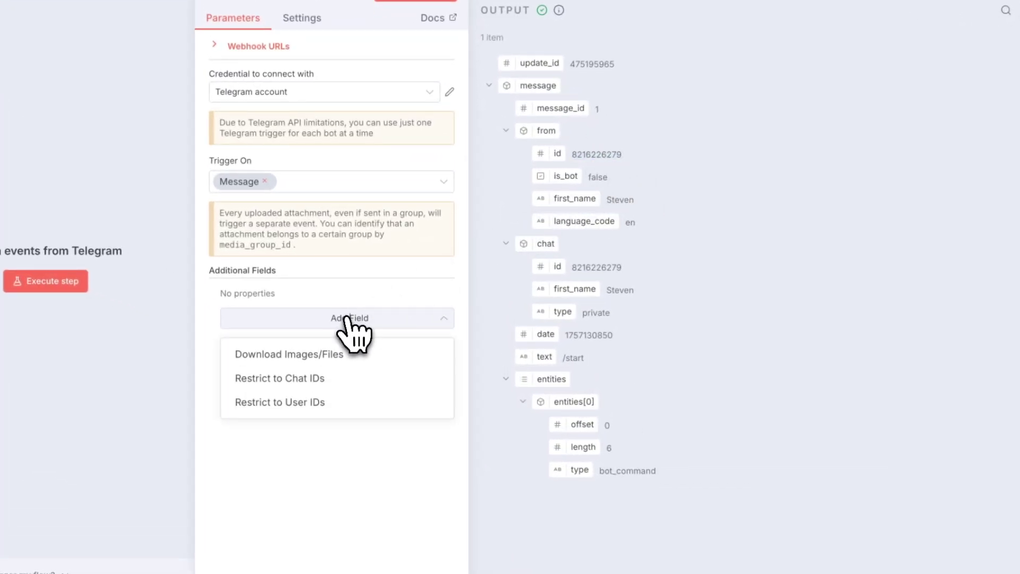
click(329, 405)
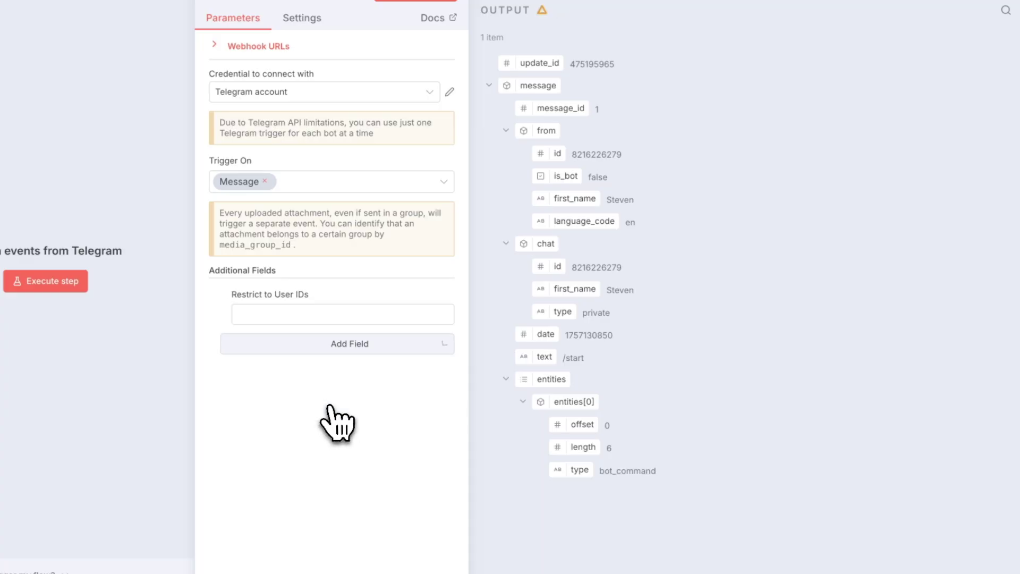
click(303, 317)
key(ctrl+v)
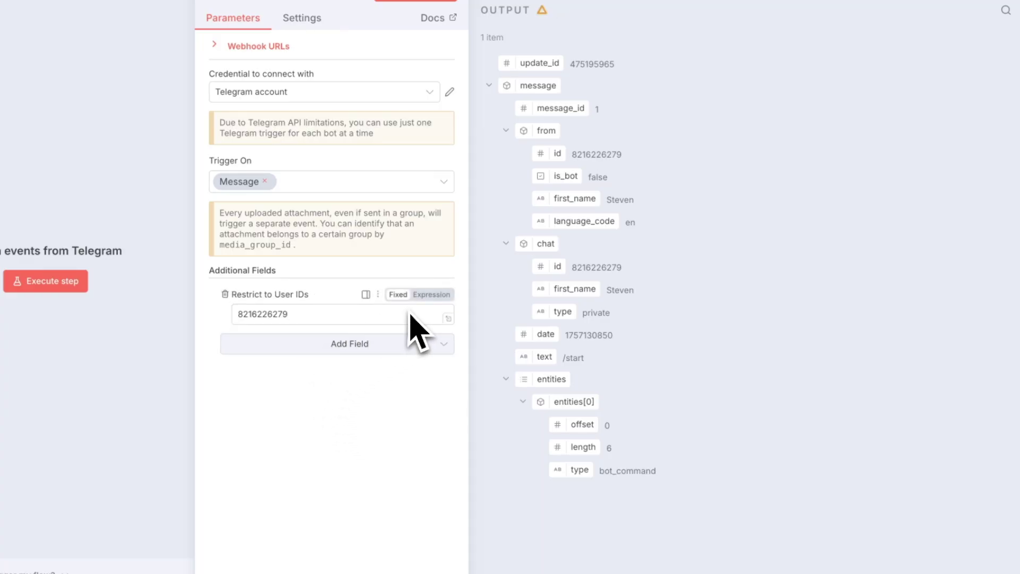
Add the Download Images/Files field to the Telegram Trigger and enable it
click(394, 347)
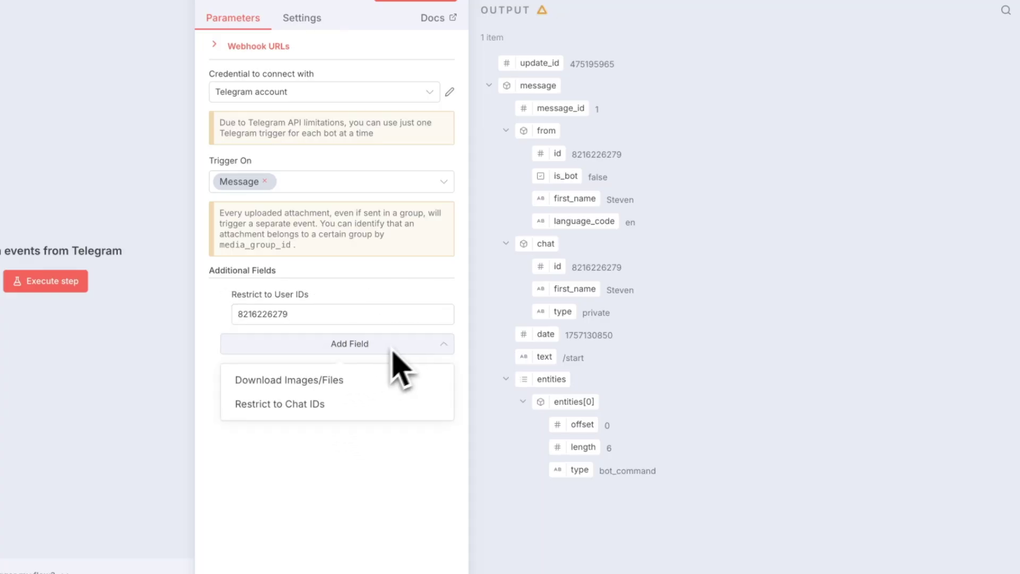
click(335, 380)
click(245, 313)
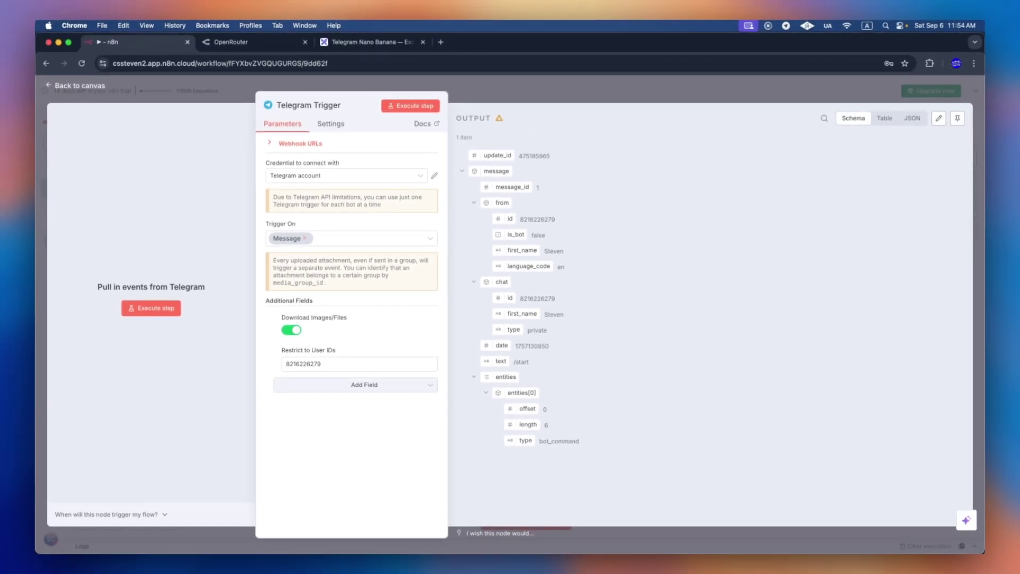
Execute the Telegram Trigger step, send the JPEG from Downloads to the bot in Telegram, and return to n8n
click(426, 107)
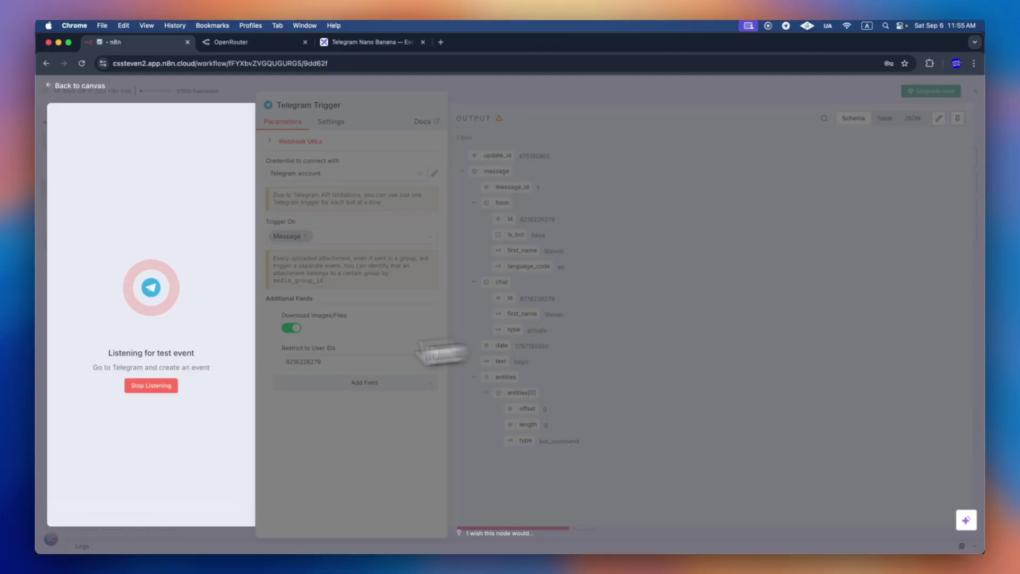
key(super+Tab)
click(291, 543)
click(333, 468)
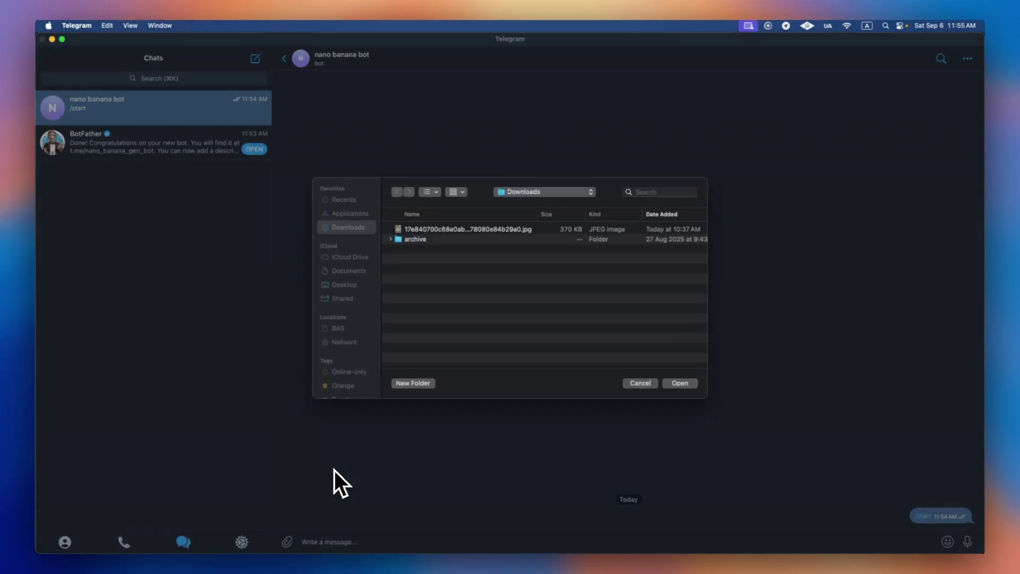
double_click(492, 237)
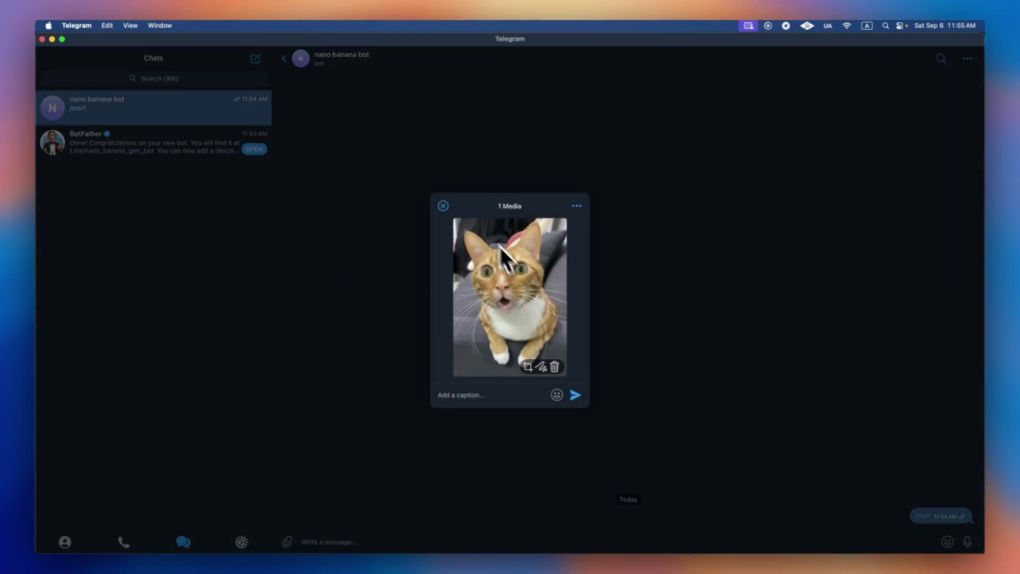
click(577, 397)
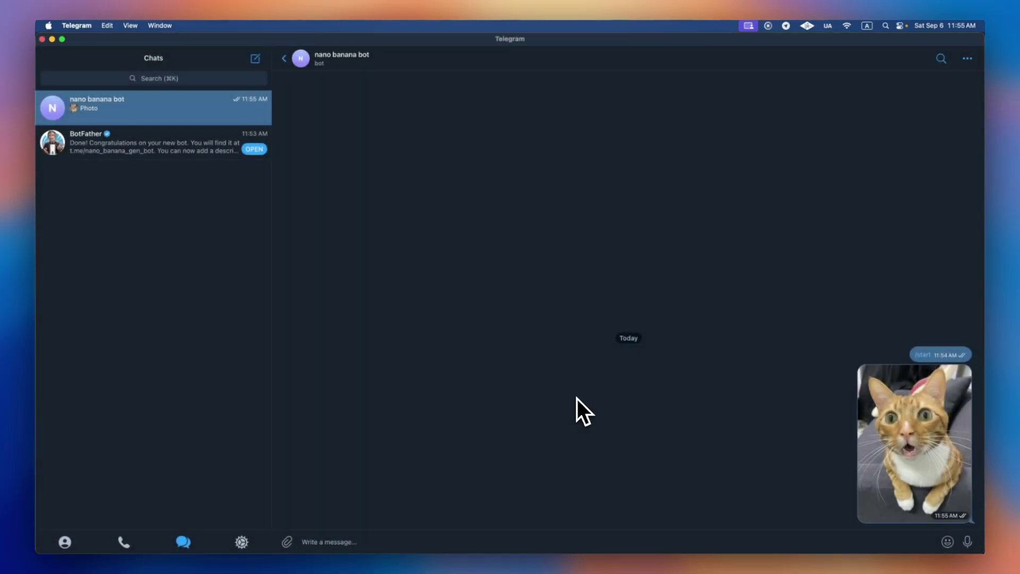
key(super+Tab)
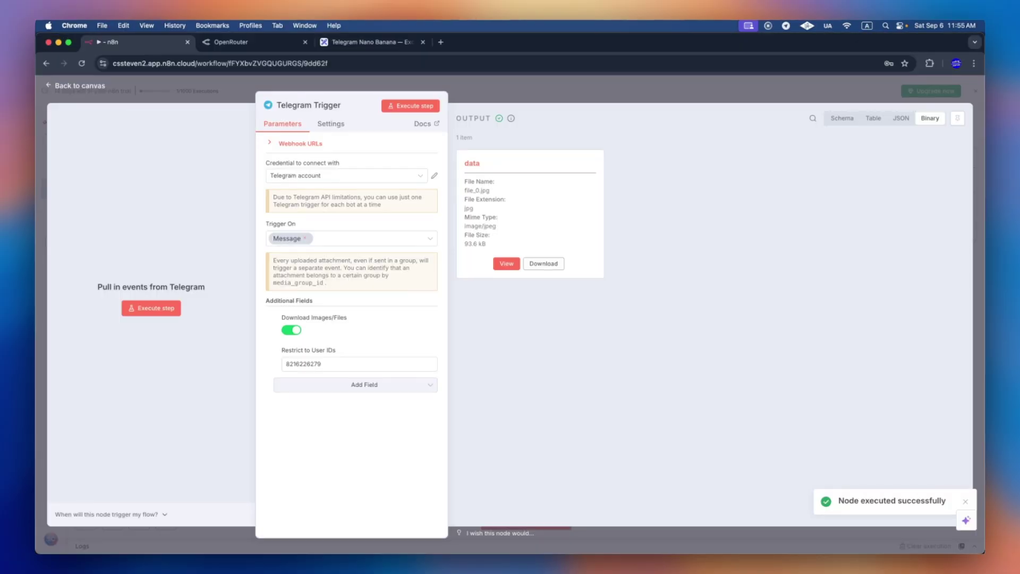
View the received image in the trigger's binary output and return to the workflow canvas
click(506, 263)
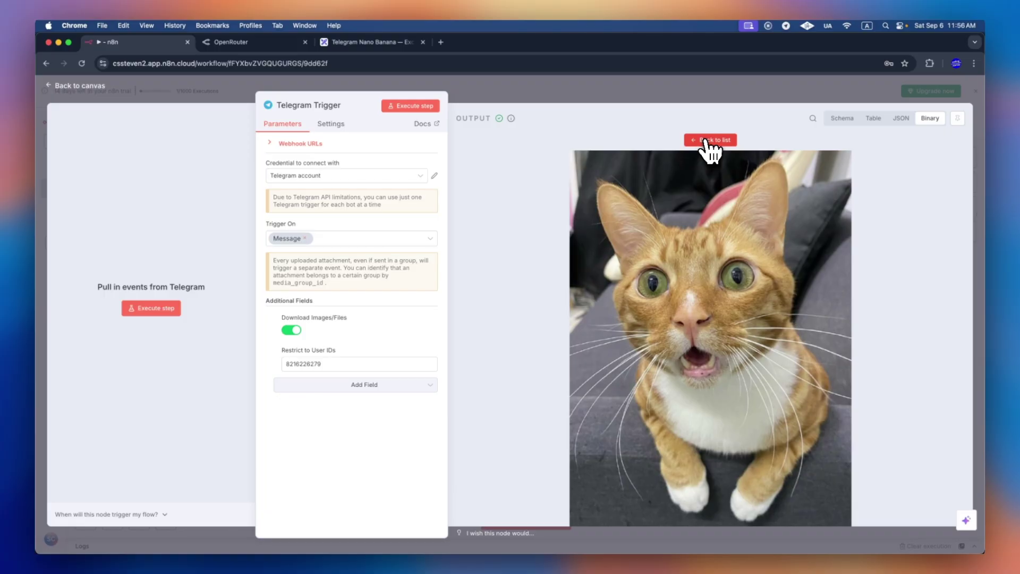
click(709, 141)
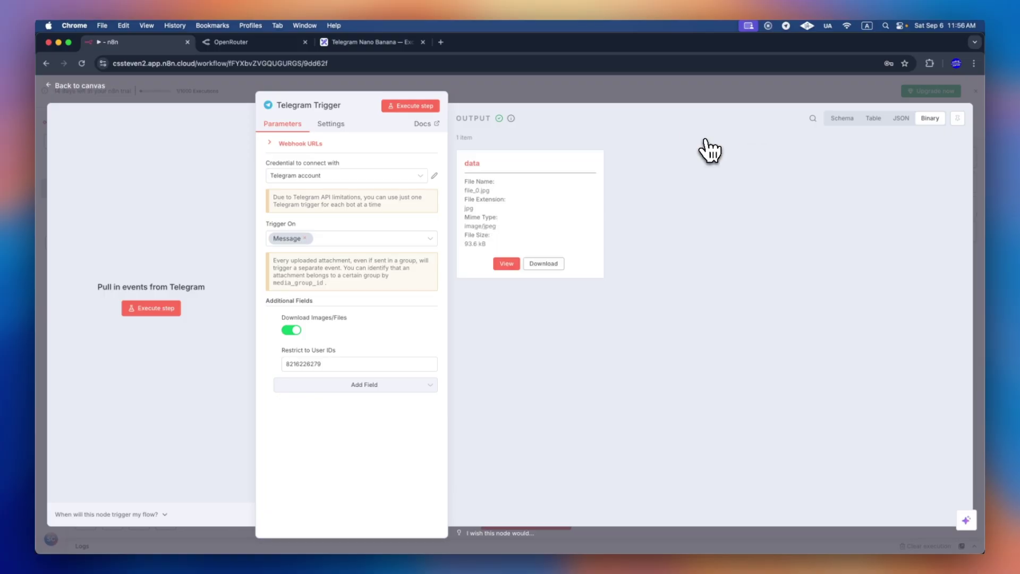
click(564, 89)
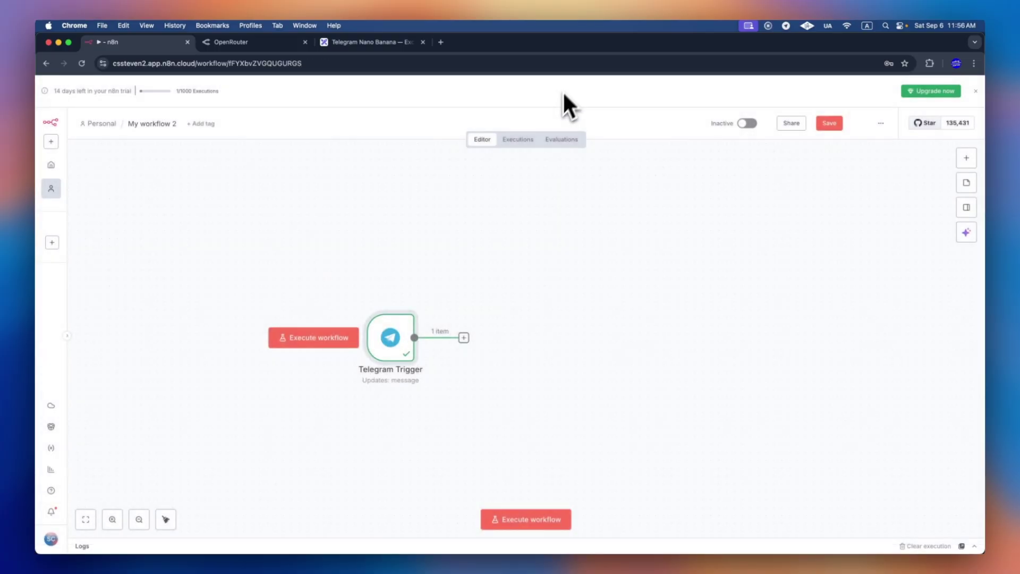
Shift the Telegram Trigger left on the canvas and add an If node after it
drag(390, 353, 301, 344)
click(384, 339)
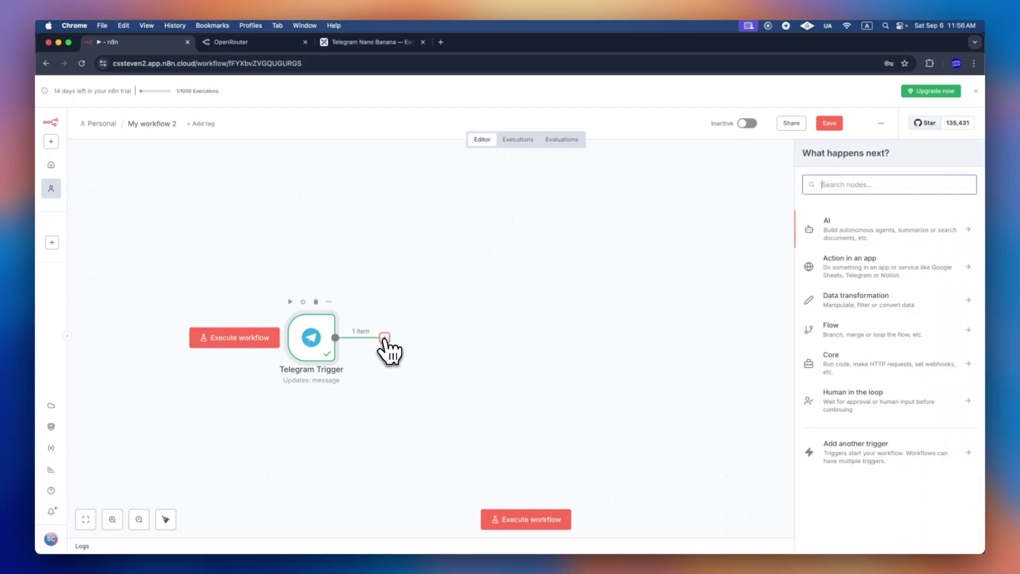
text(if)
click(845, 228)
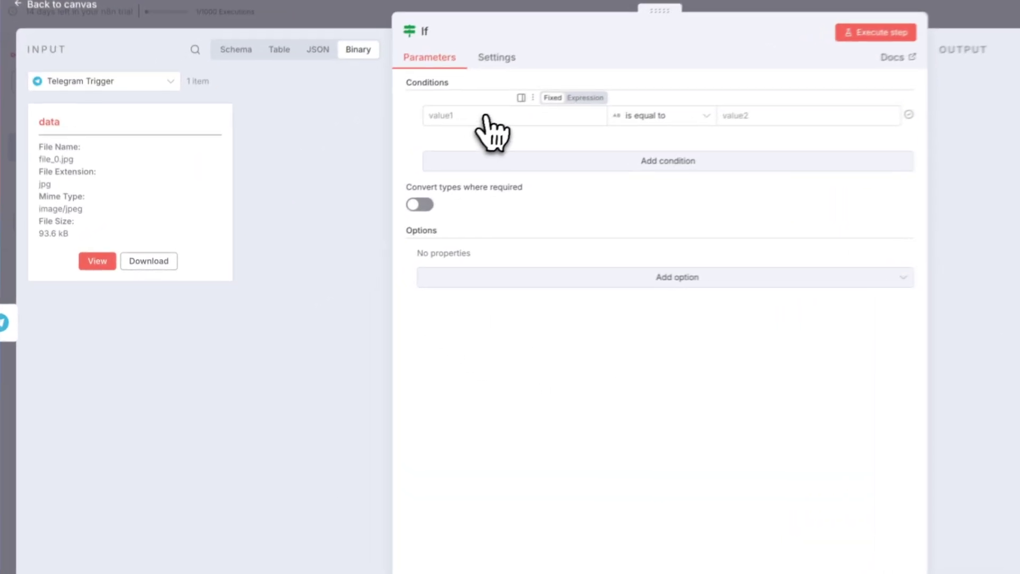
Set the If condition to check that the expression {{ $binary.data.mimeType }} is equal to image/jpeg
click(595, 93)
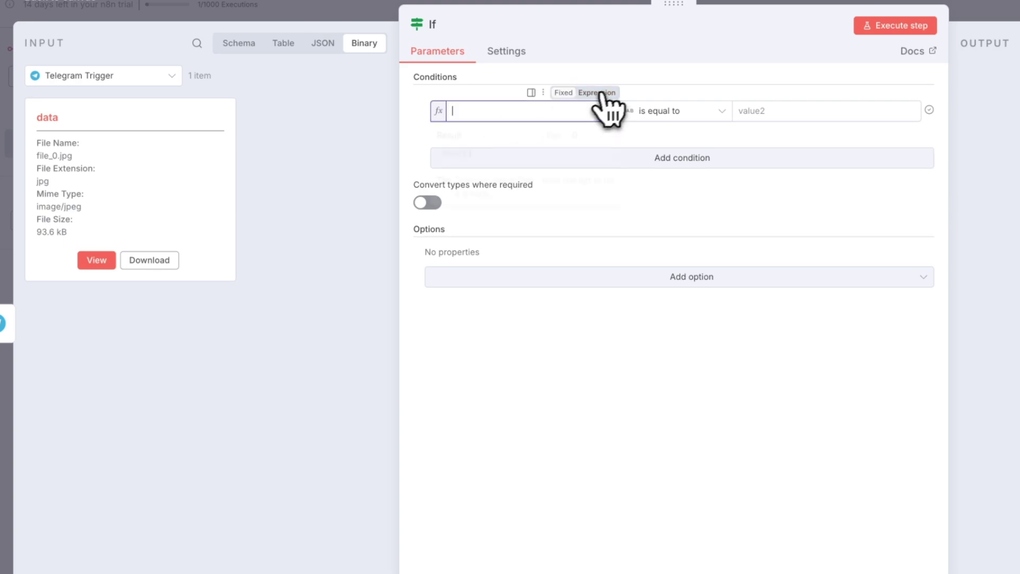
text({)
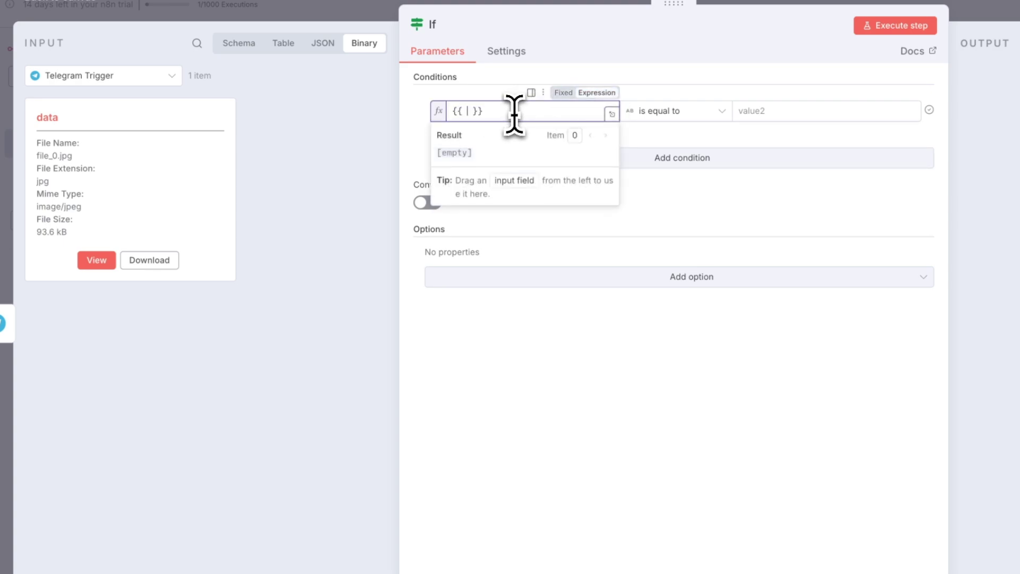
text({ )
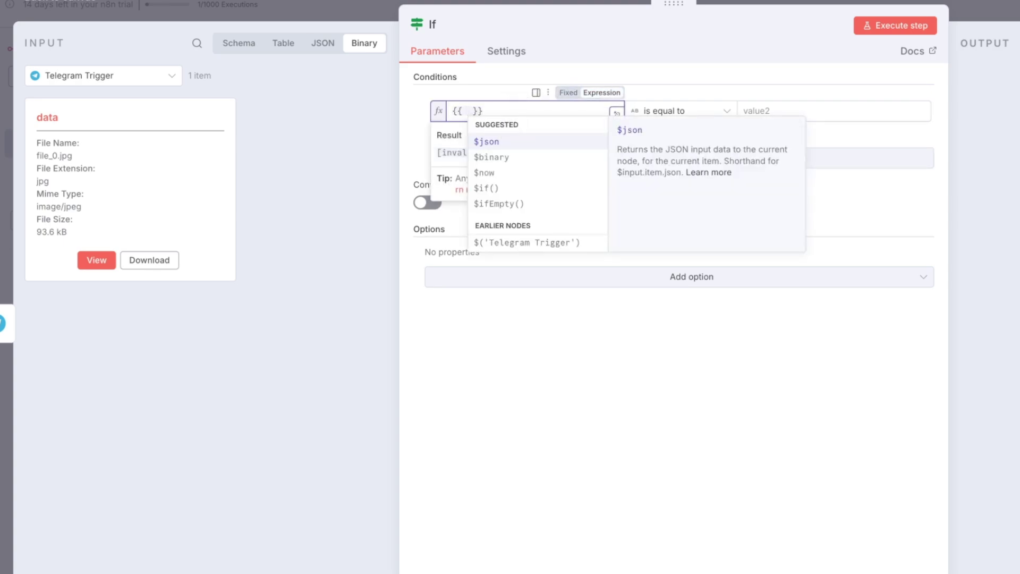
text($binary.data.)
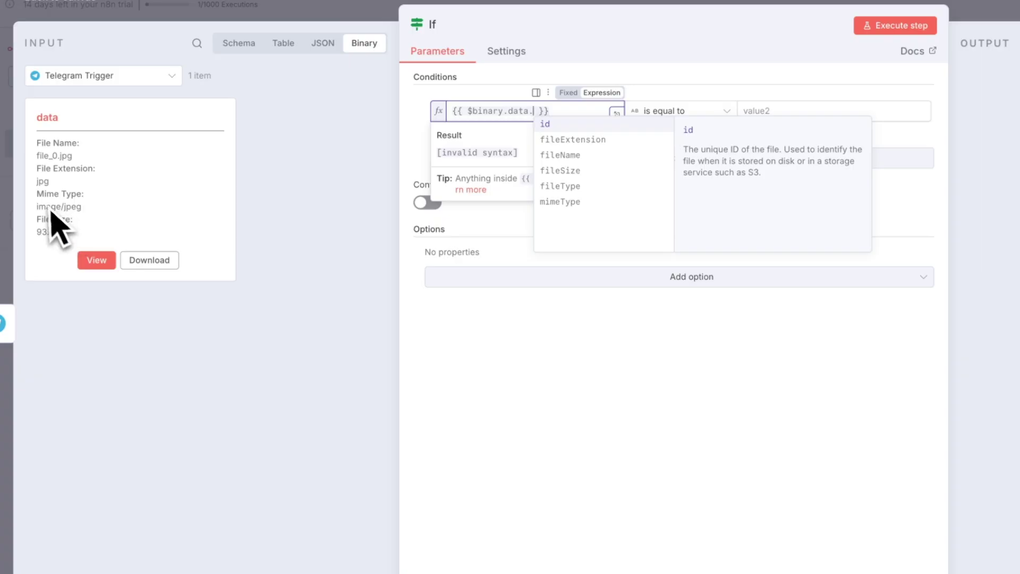
click(562, 202)
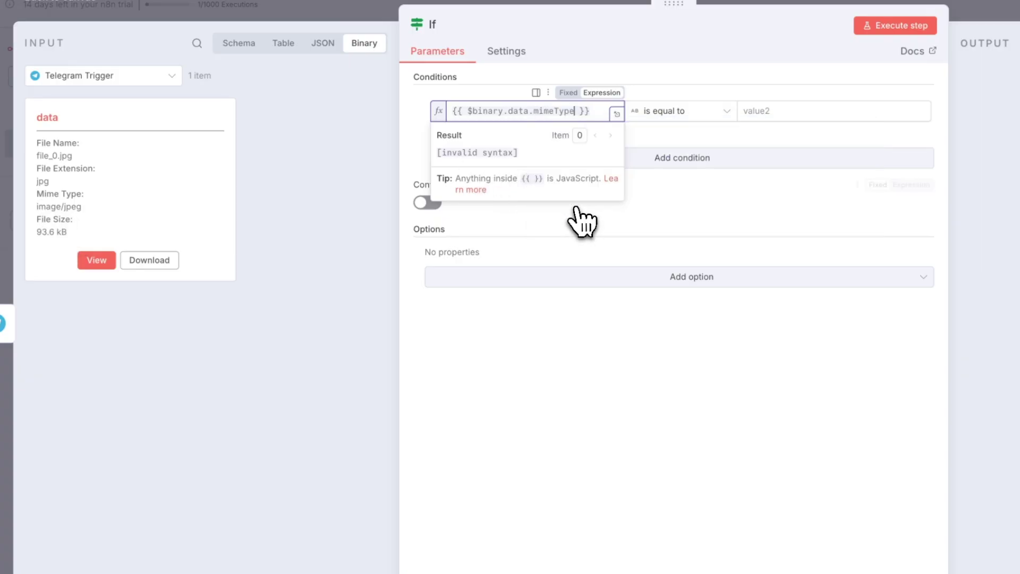
click(797, 114)
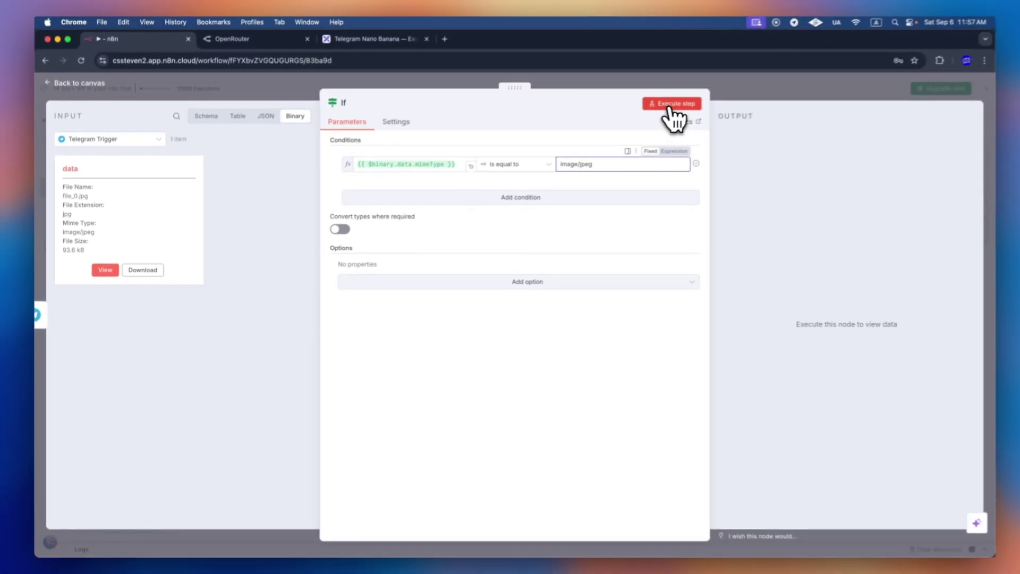
Execute the If node, check its True and False branch outputs, and return to the canvas
click(664, 107)
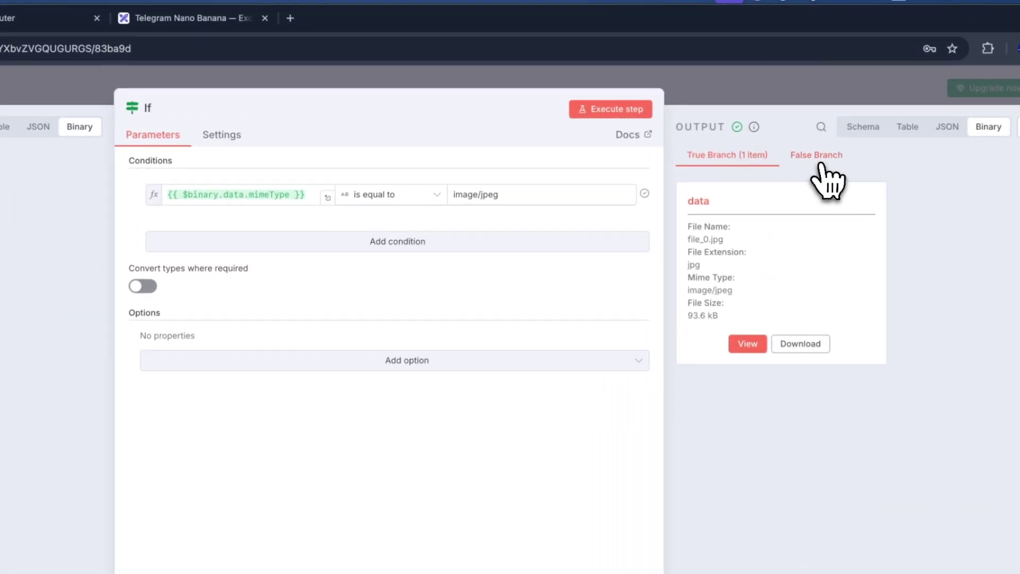
click(811, 140)
click(762, 159)
click(723, 96)
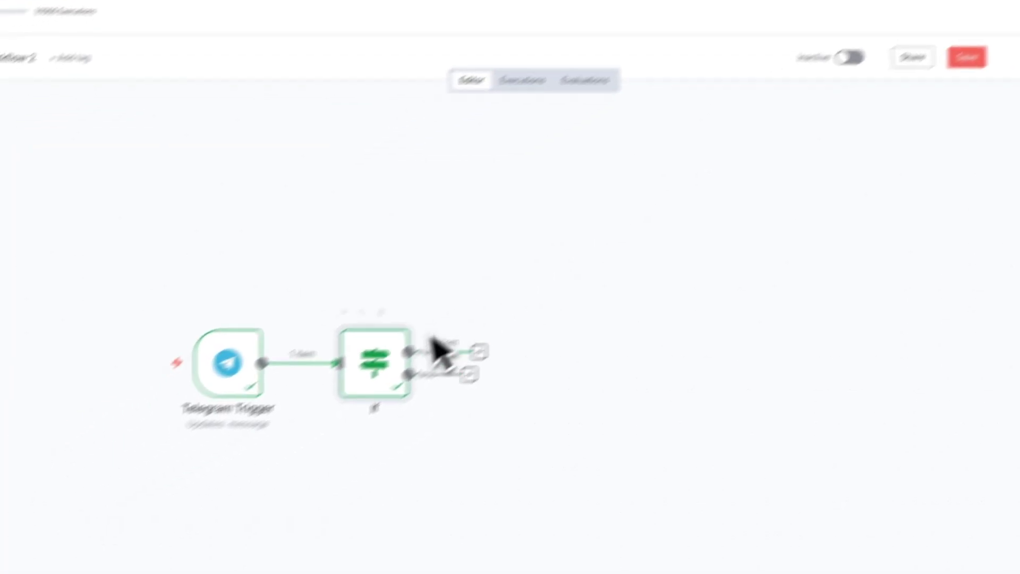
drag(485, 328, 484, 328)
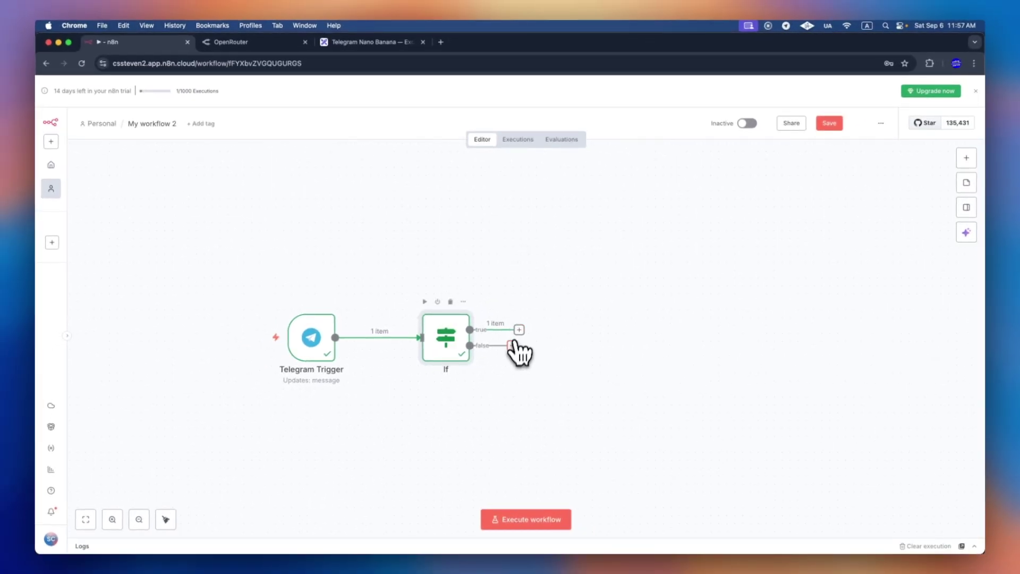
Add a No Operation, do nothing node to the If node's false branch, execute it, and return to the canvas
click(512, 346)
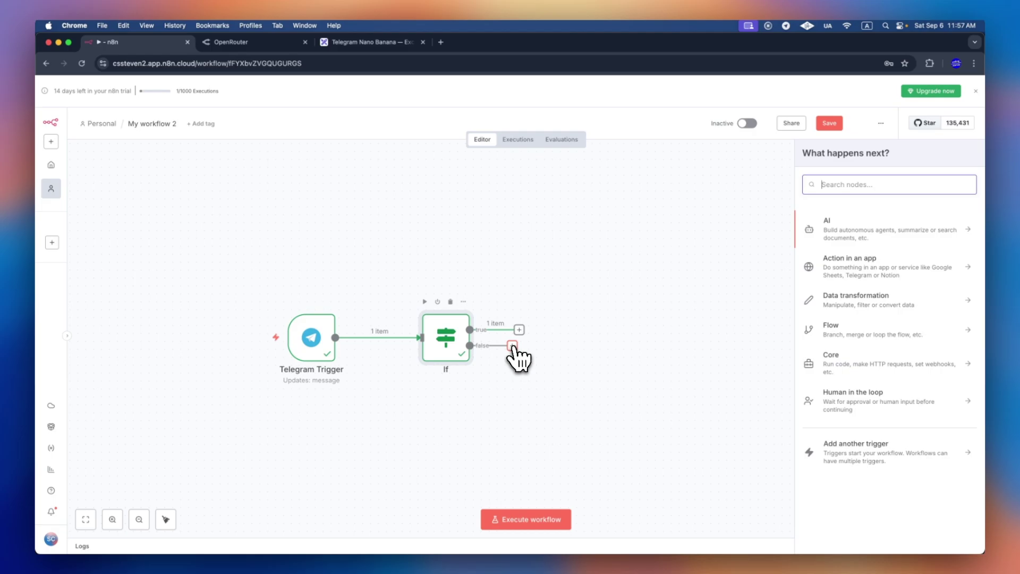
text(noop)
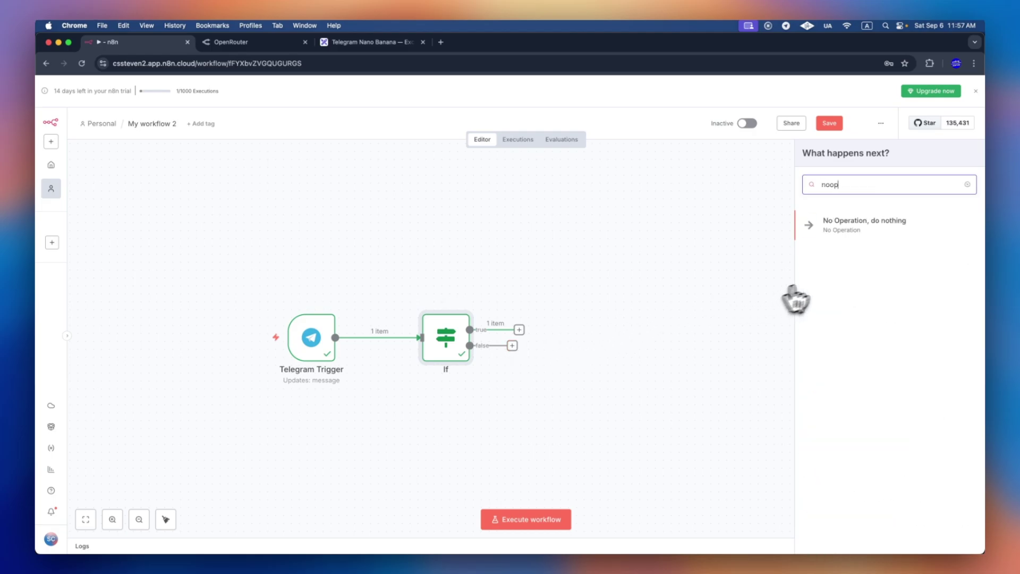
click(856, 228)
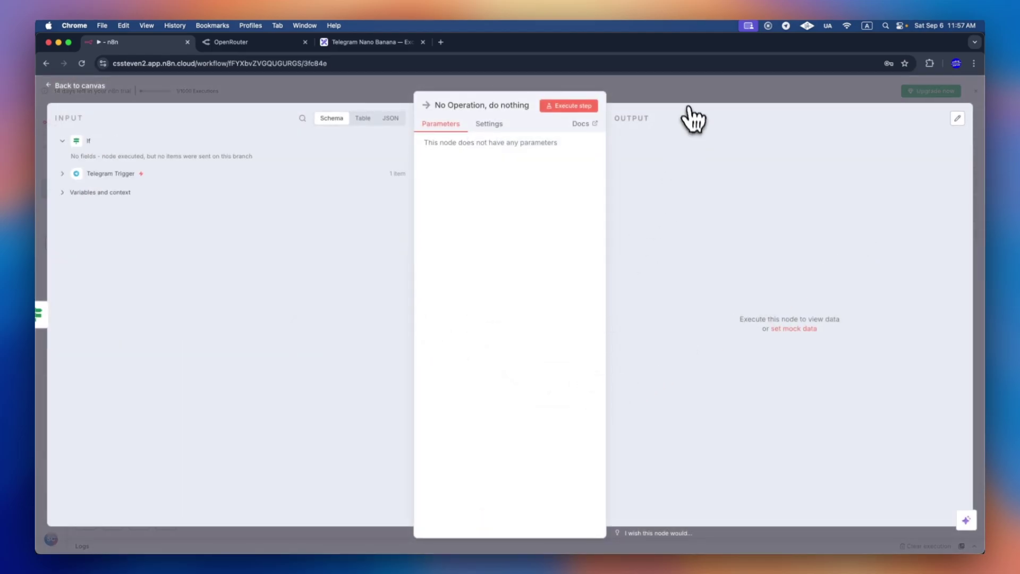
click(572, 109)
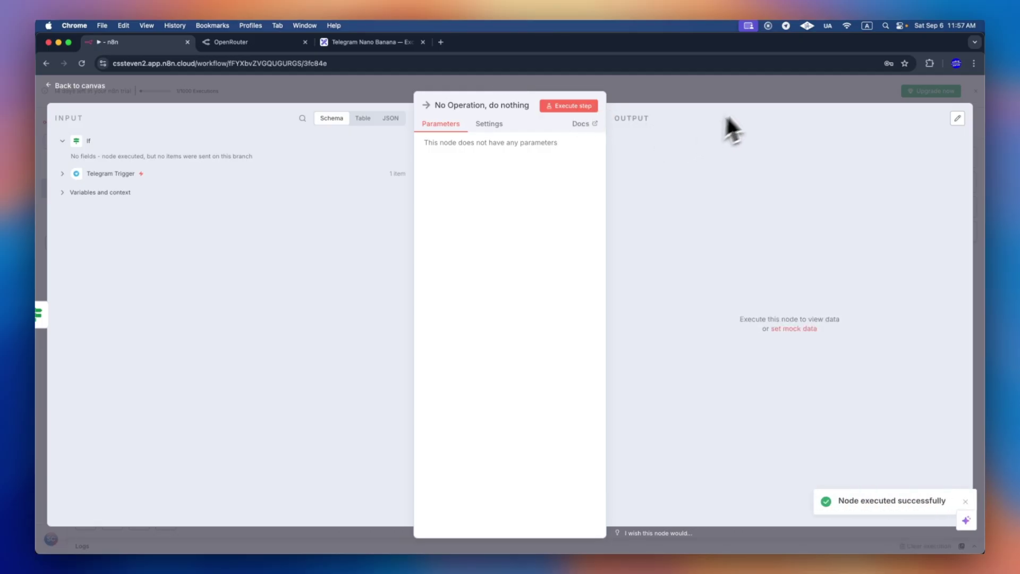
click(737, 84)
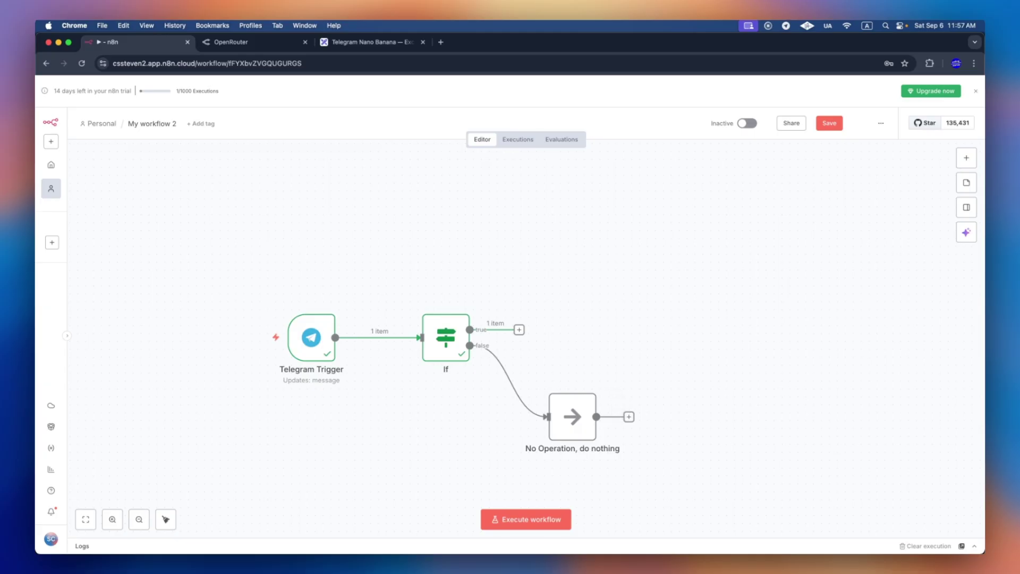
Check the Excalidraw flowchart, return to n8n, and add Extract from File's "Move file to base64 string" action to the If node's true branch
click(347, 43)
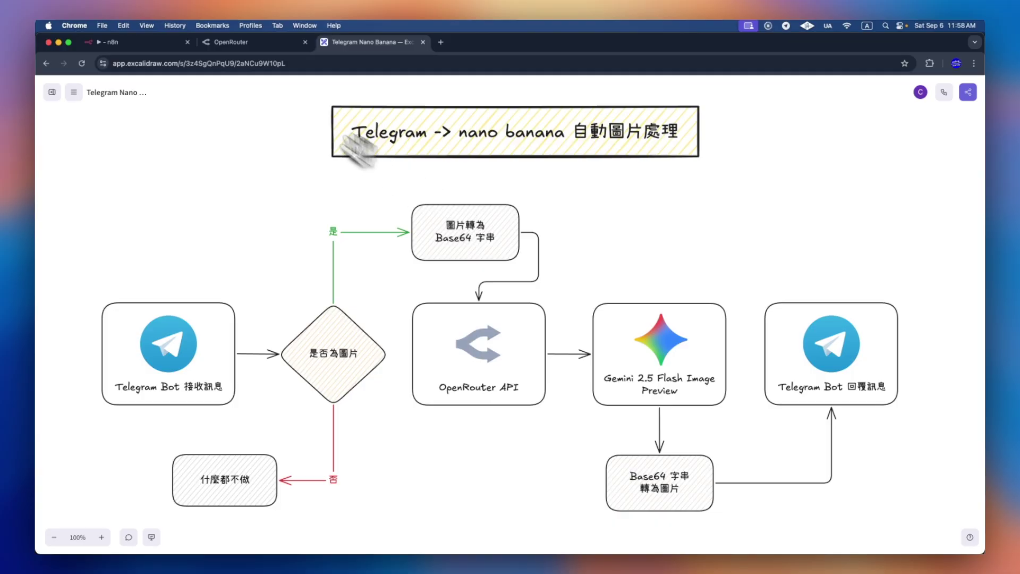
click(144, 42)
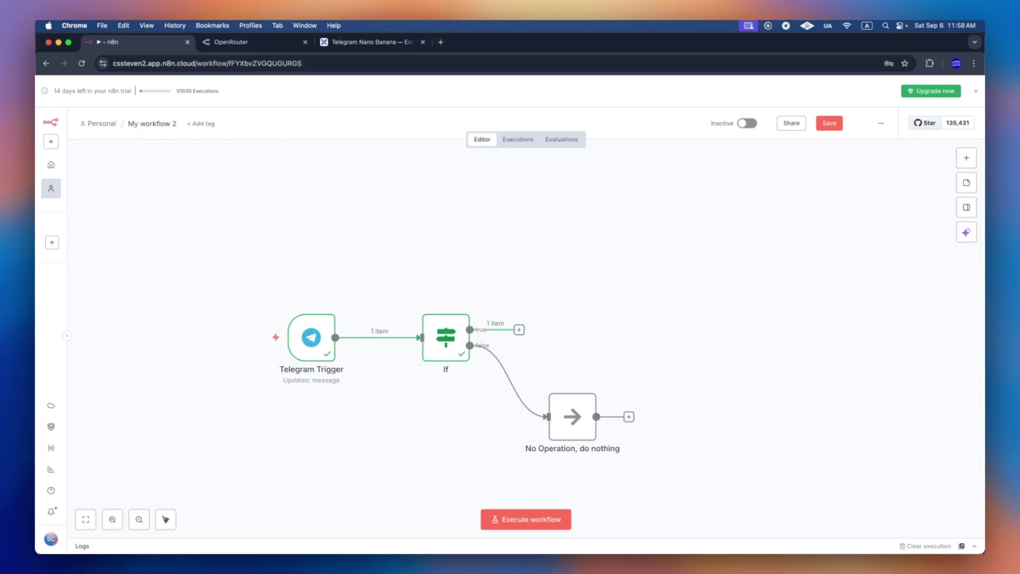
click(519, 330)
text(base64)
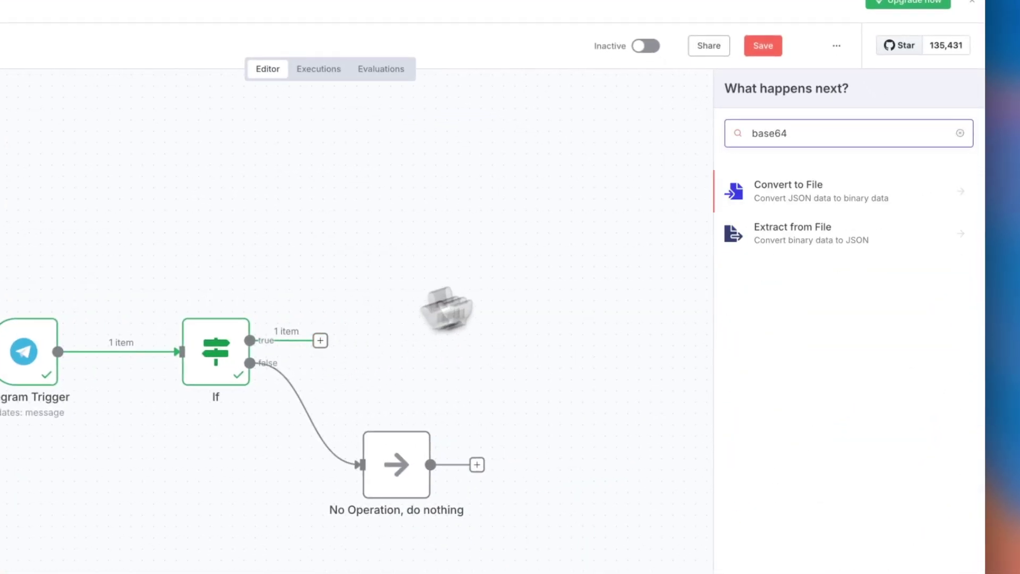
click(797, 242)
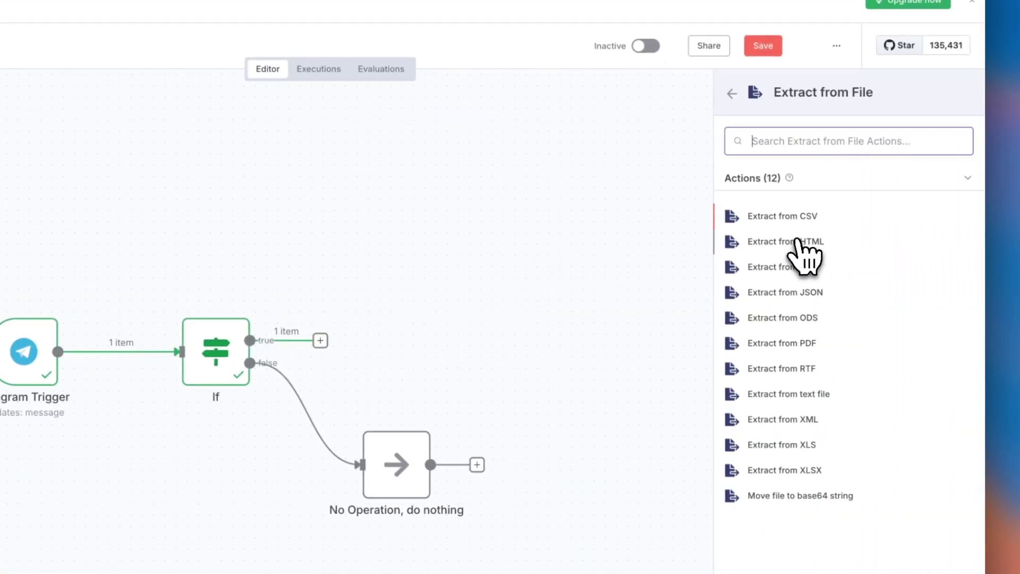
click(805, 506)
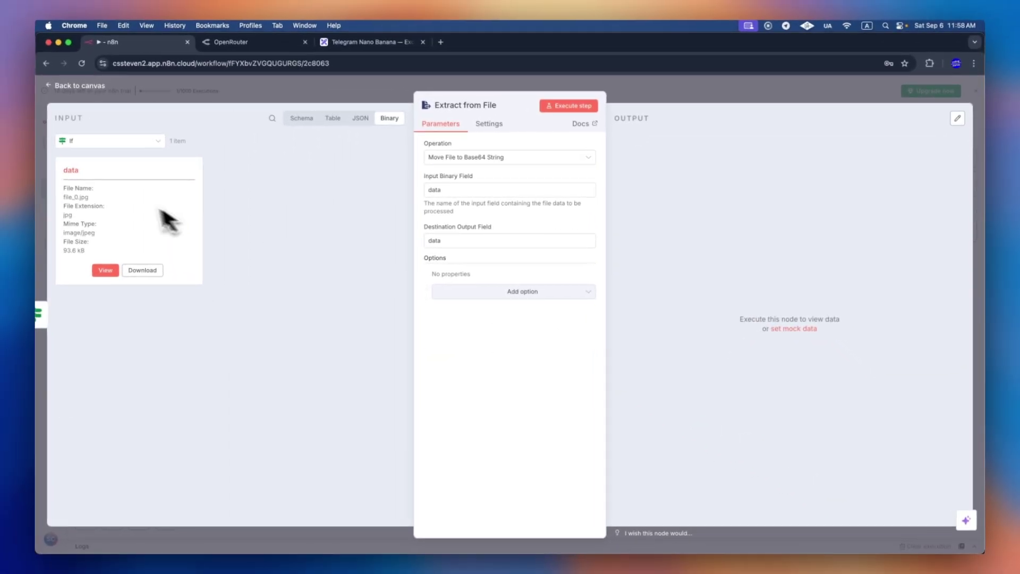
Execute the Extract from File node, inspect its base64 output as JSON, and return to the canvas
click(571, 106)
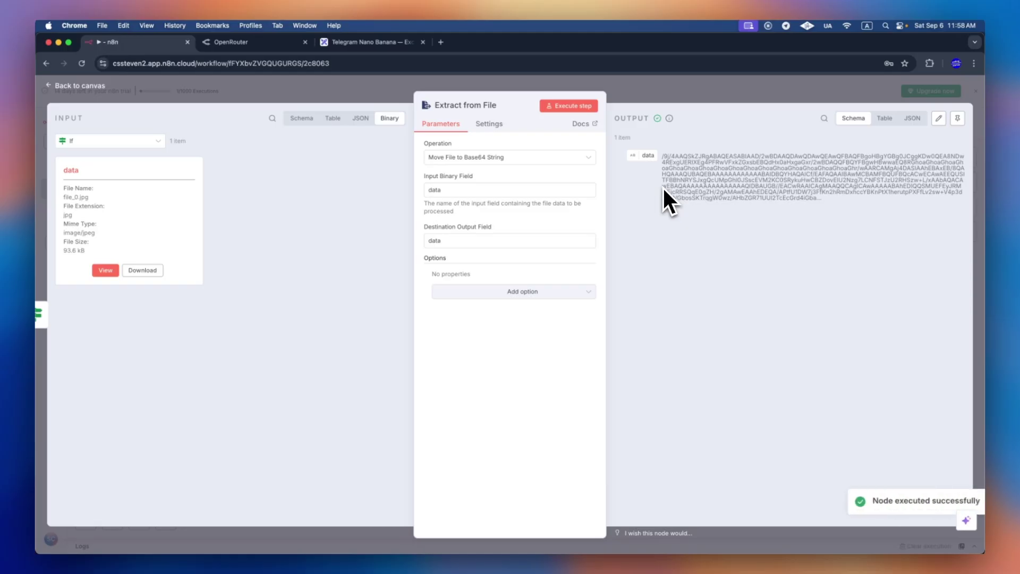
drag(665, 158, 801, 196)
click(802, 197)
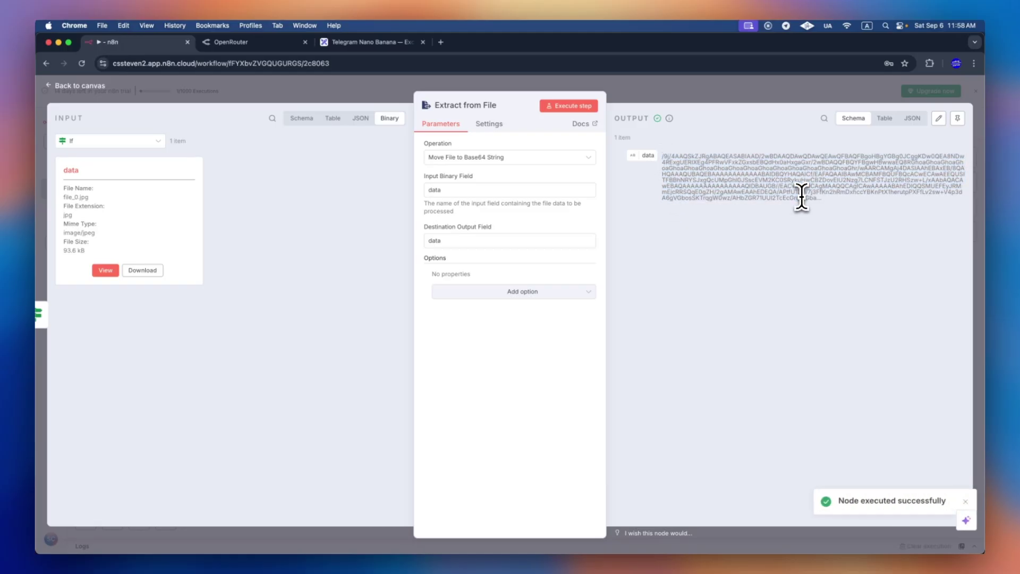
click(913, 119)
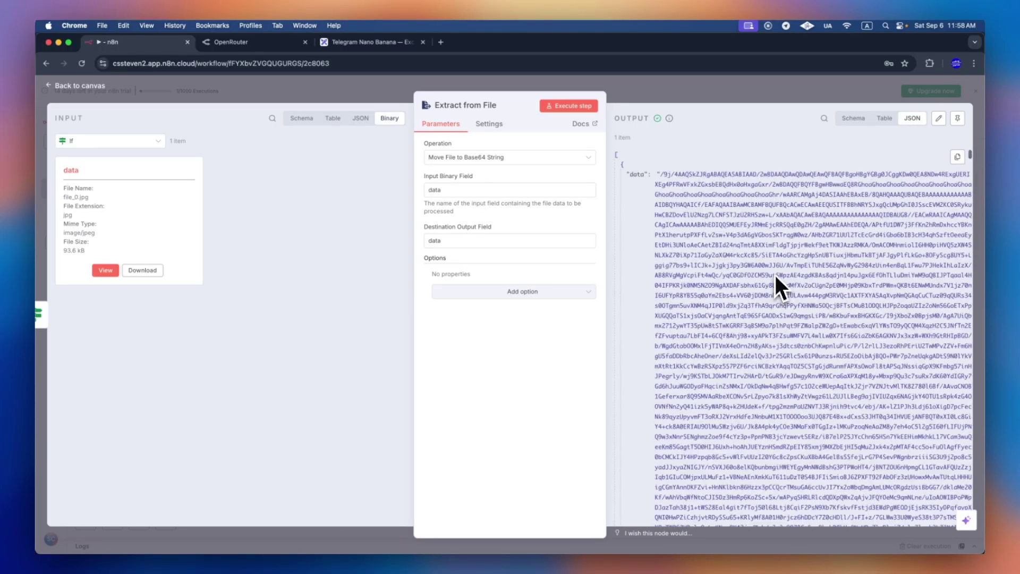
click(711, 101)
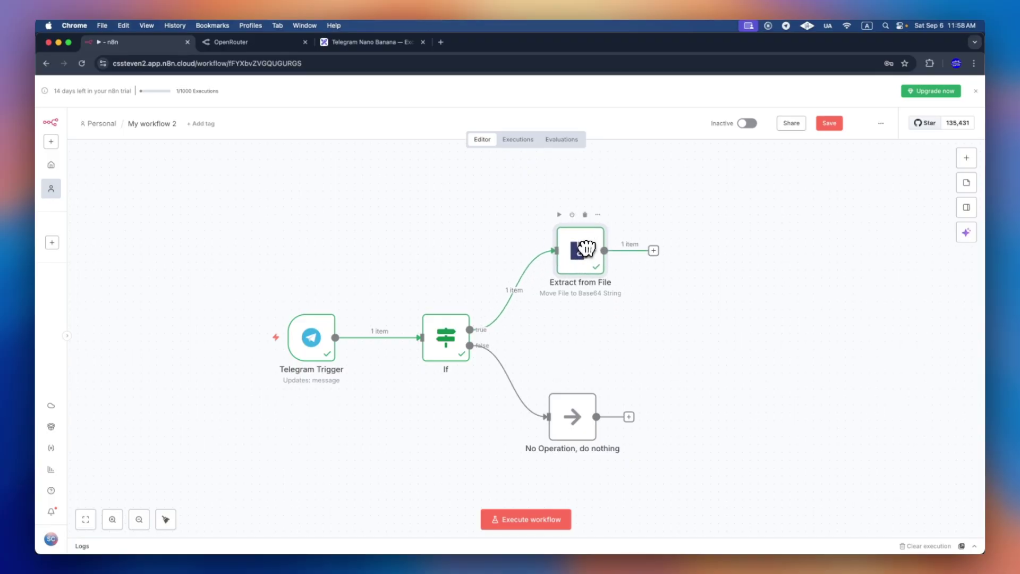
Search the node library for llm and ai agent nodes that could follow Extract from File, and clear the search
drag(675, 344, 510, 344)
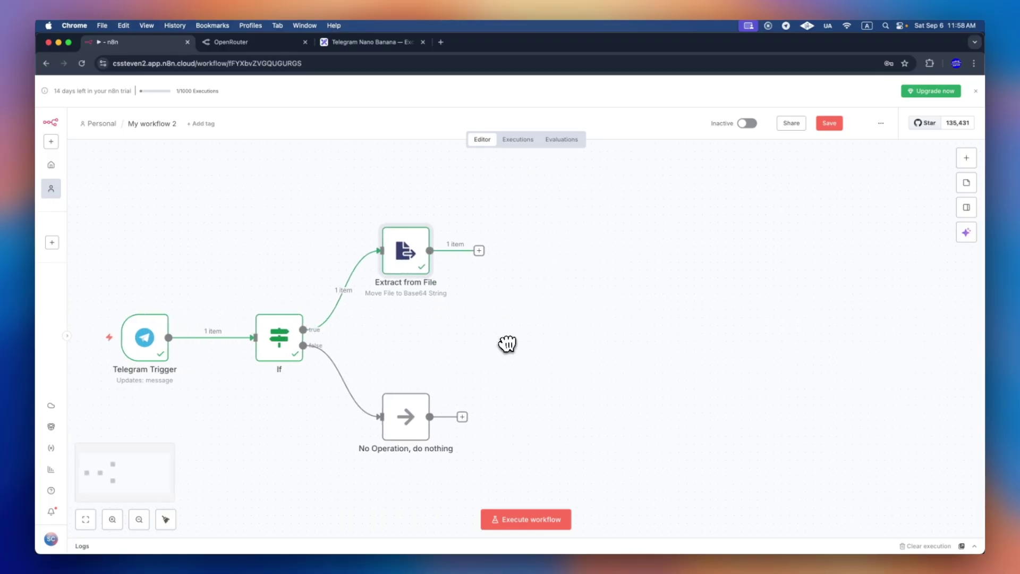
click(479, 250)
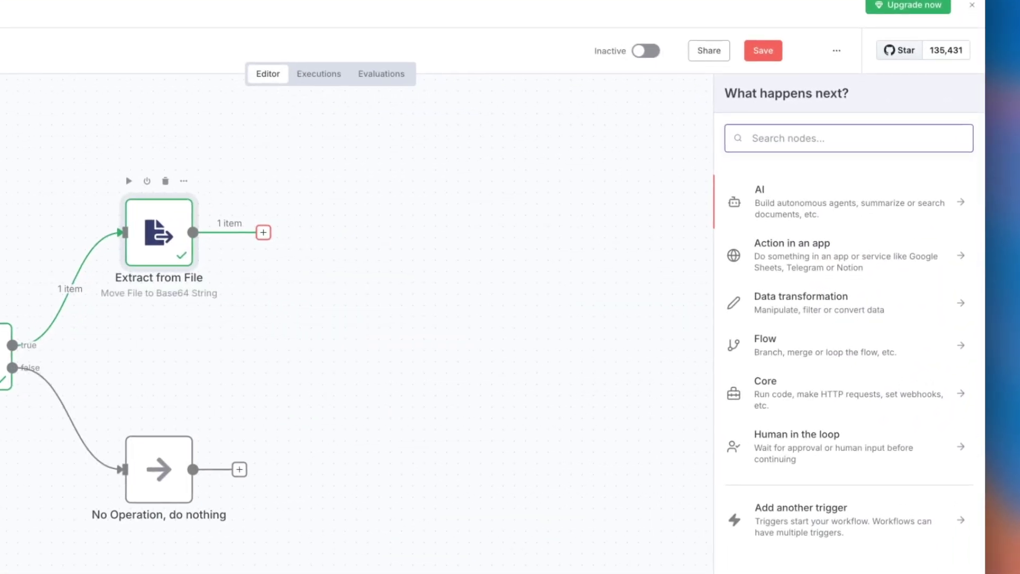
text(llm)
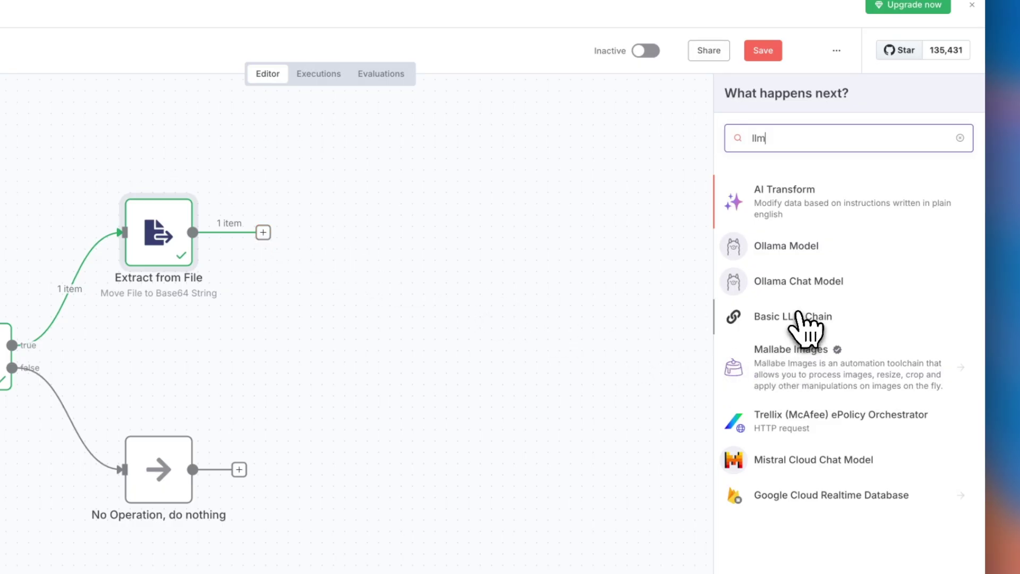
text(ai agent)
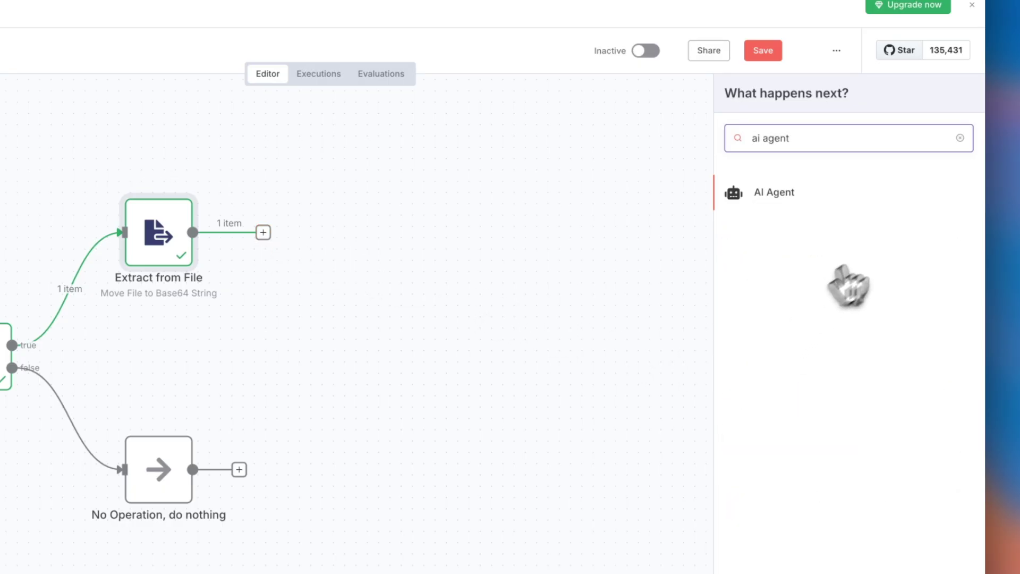
key(ctrl+a)
key(BackSpace)
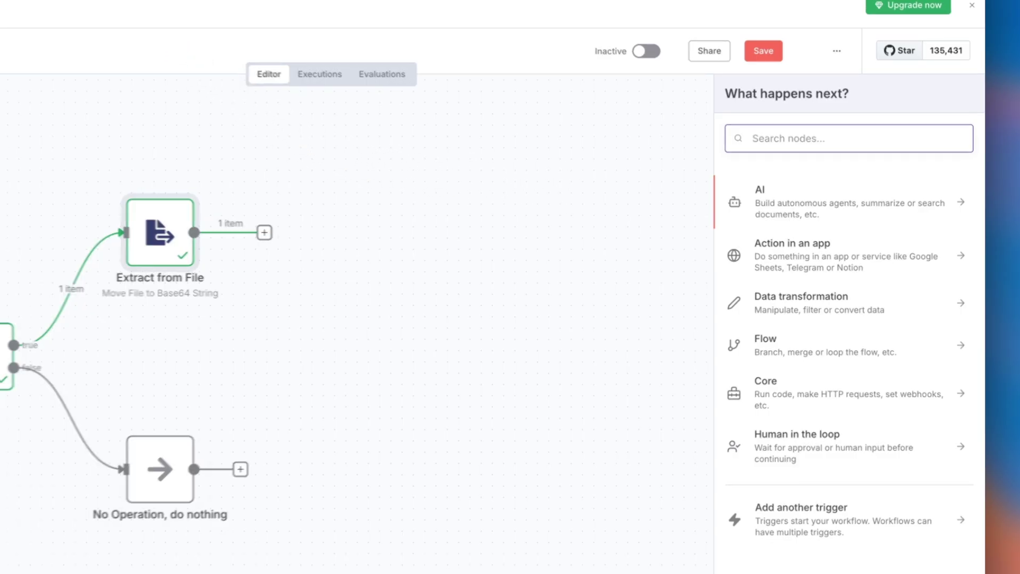
Search the web for "open router docs image" in a new browser tab and open the Images page in OpenRouter's Multimodal docs
click(438, 44)
text(open router docs )
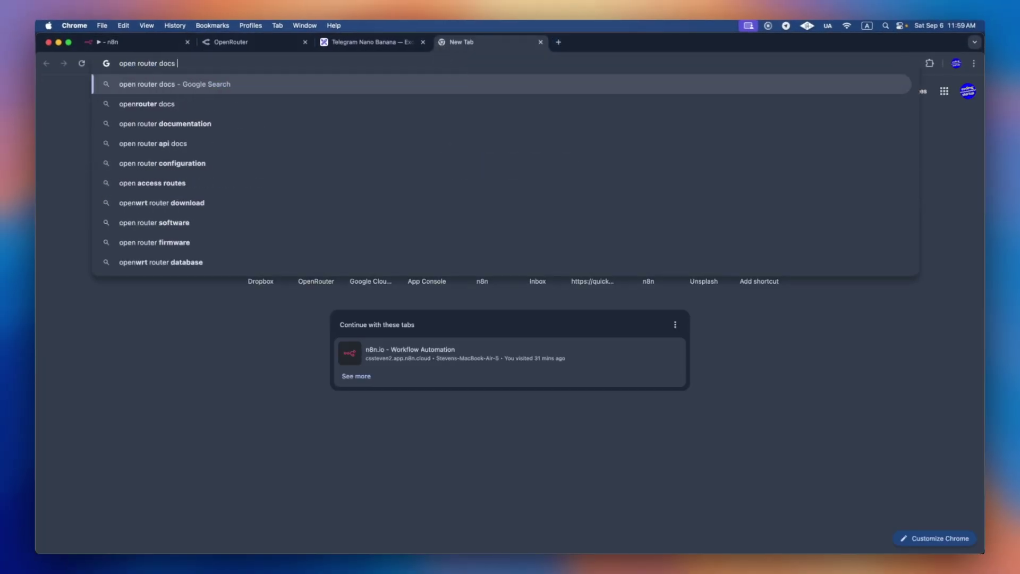
text(image)
key(Return)
click(351, 275)
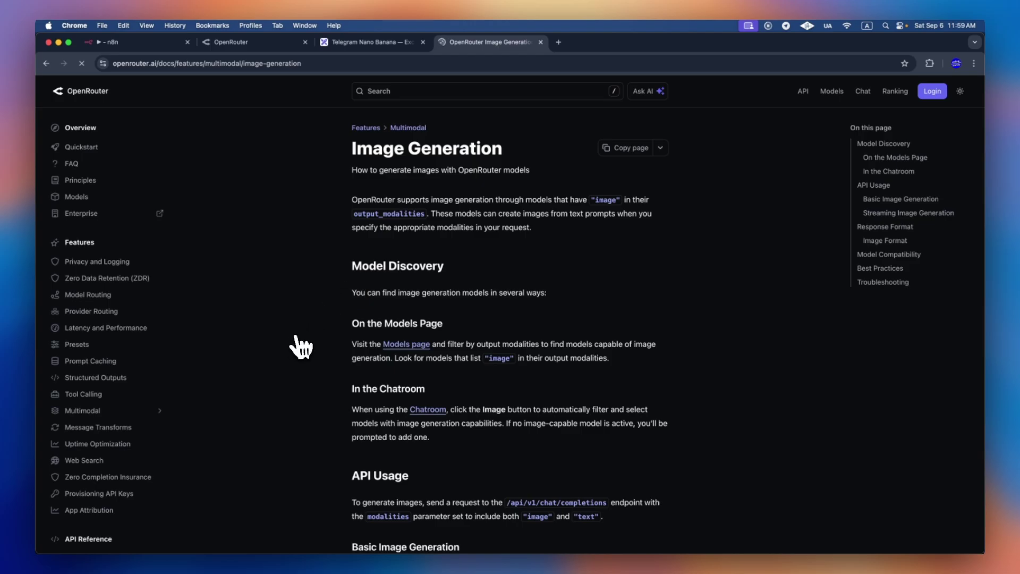
click(83, 394)
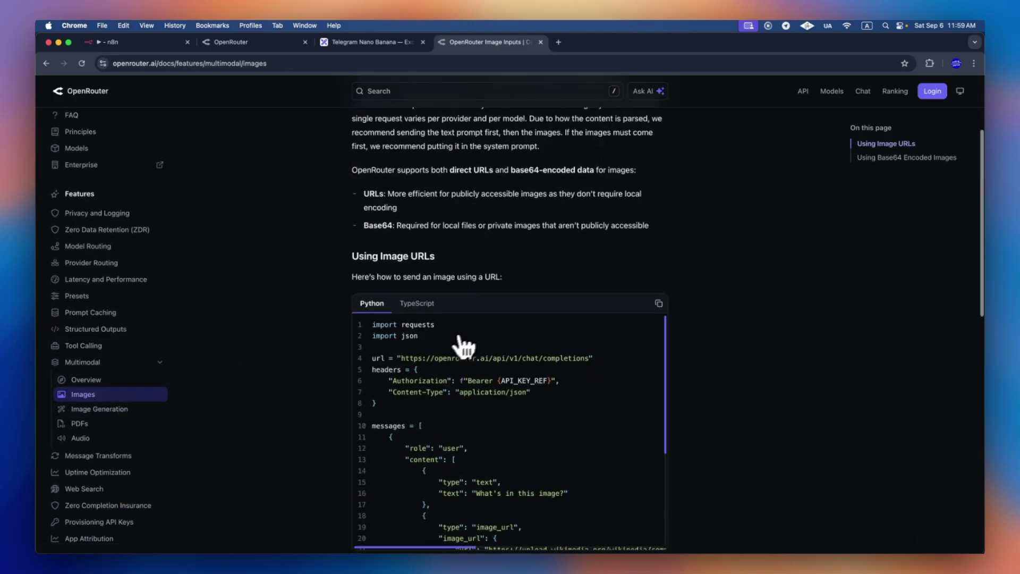
Examine the text and image_url message parts of the Python example under Using Image URLs
scroll(465, 345, down, 6)
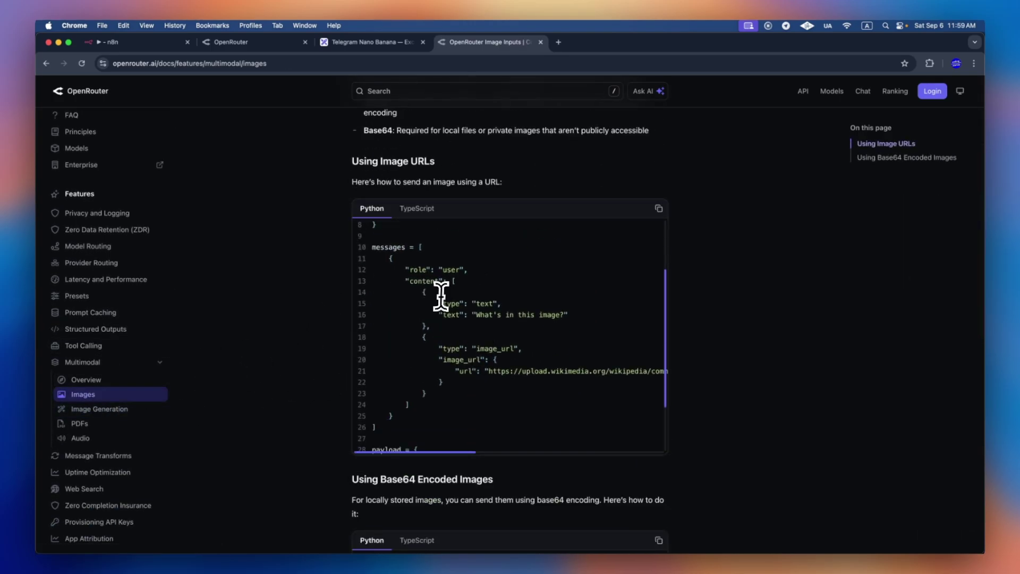
drag(438, 303, 570, 321)
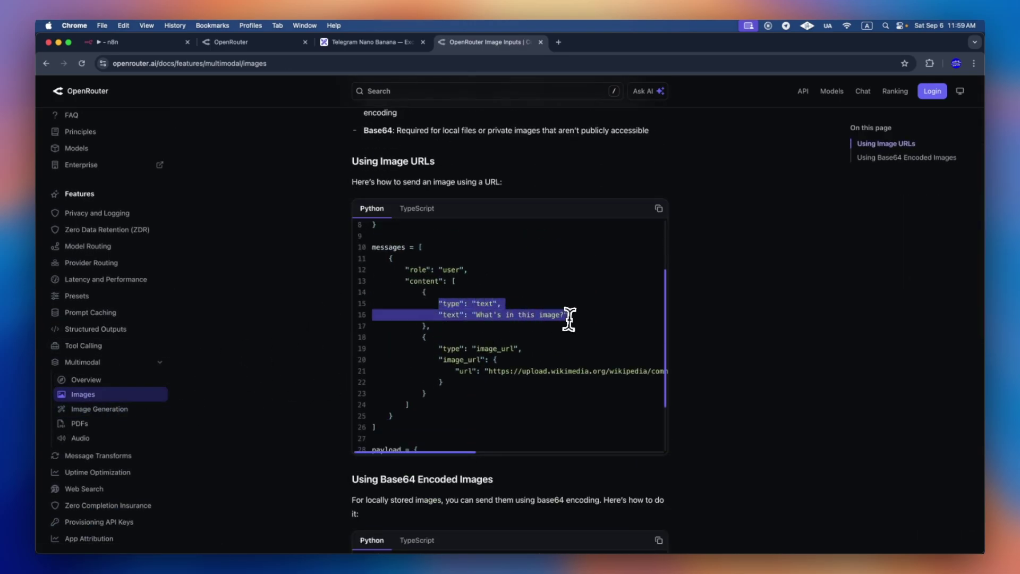
click(437, 346)
drag(437, 346, 484, 381)
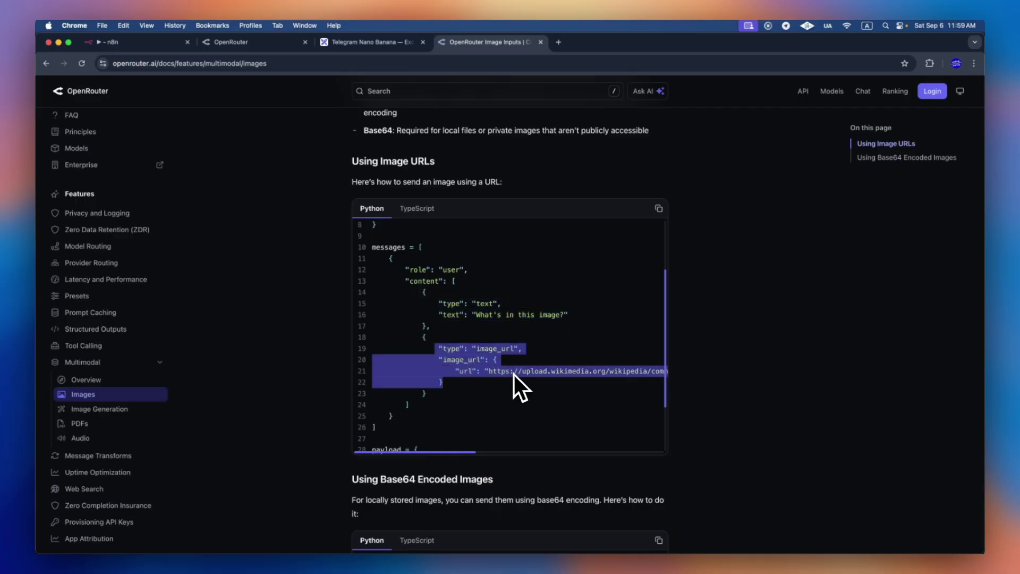
click(319, 366)
key(super+1)
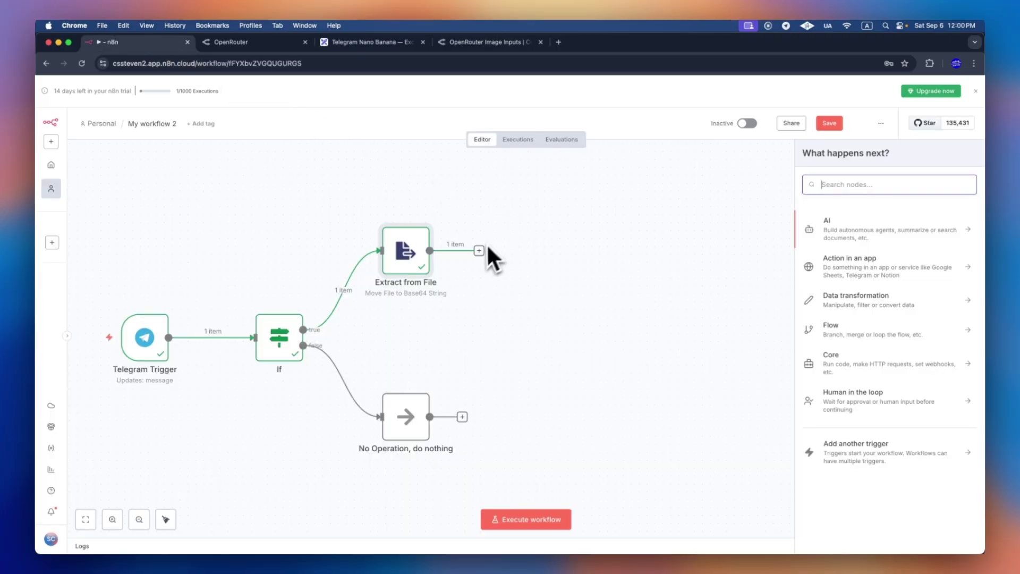
text(http)
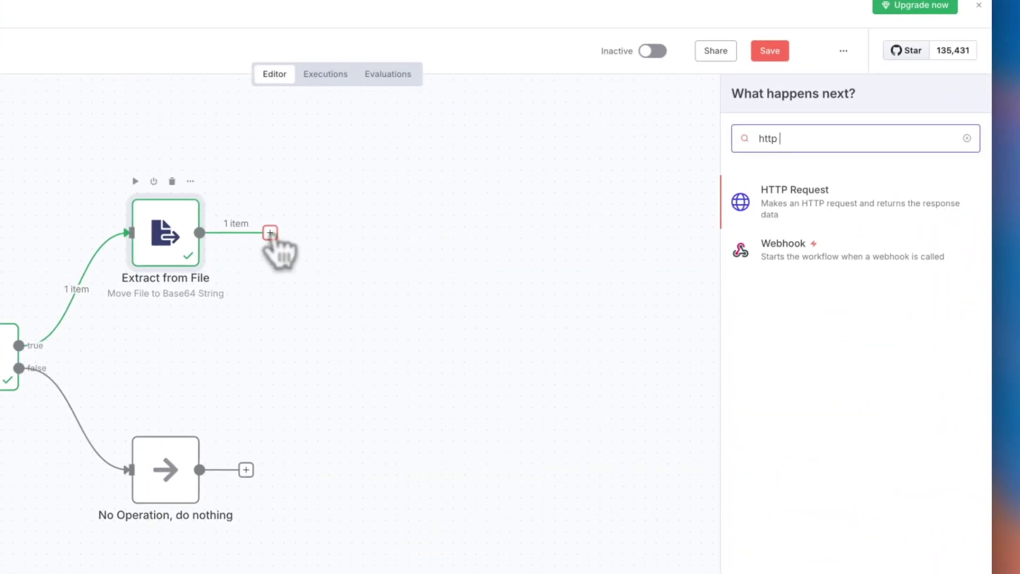
click(794, 204)
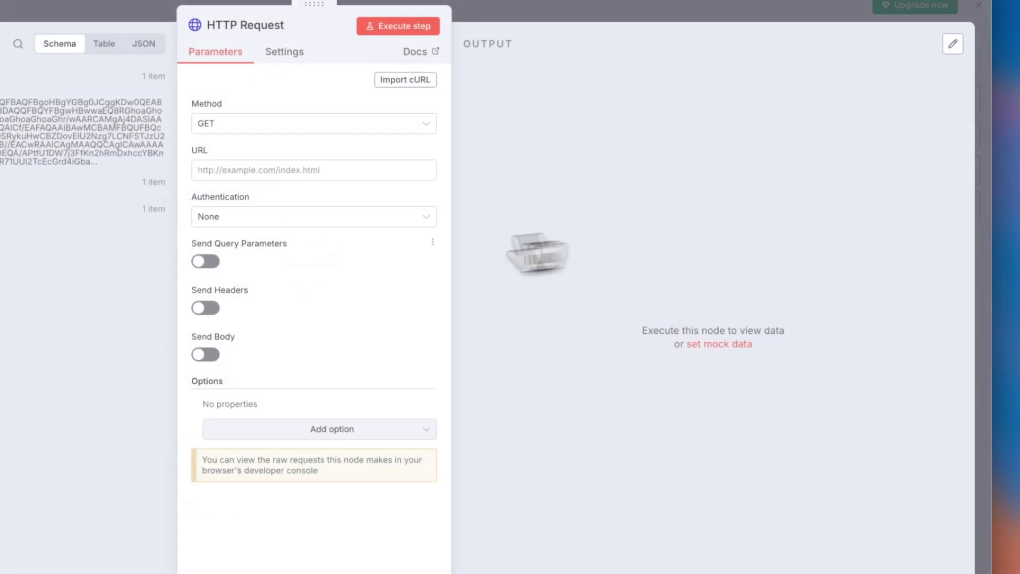
click(247, 169)
text(https://openrouter.ai/api/v1/chat/completions)
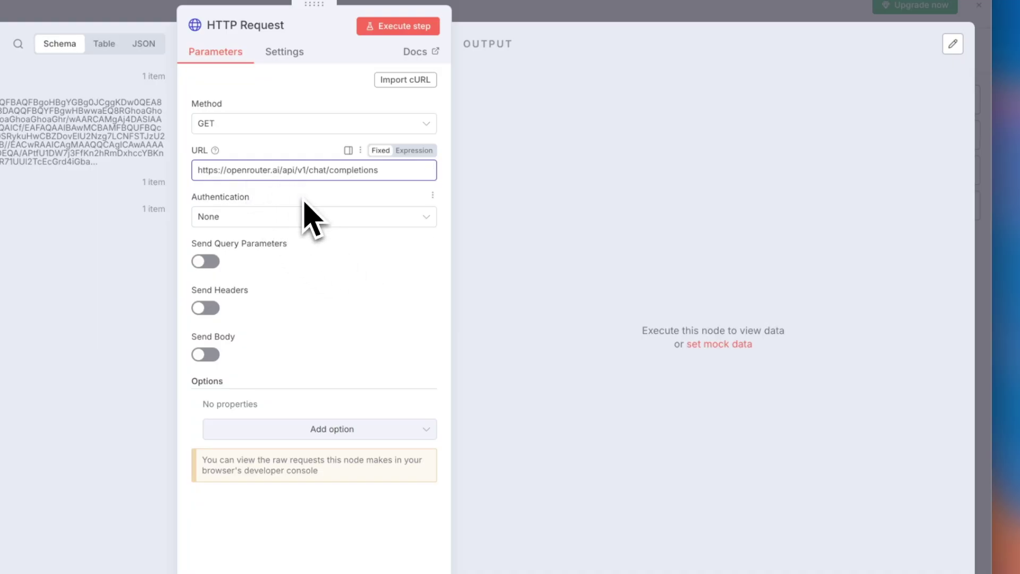
click(264, 128)
click(254, 280)
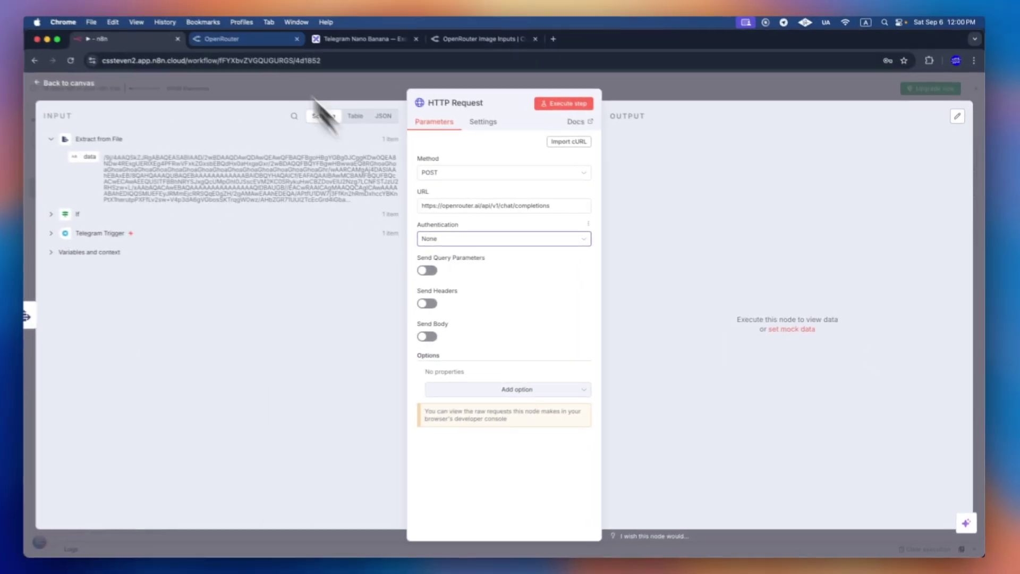
Switch to the OpenRouter site and browse its full list of models
click(268, 44)
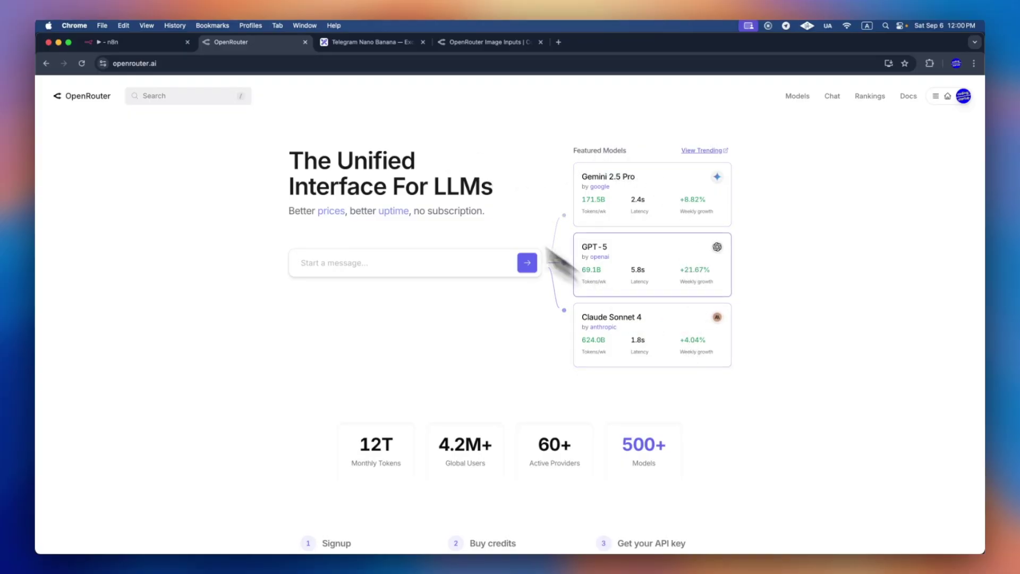
click(798, 96)
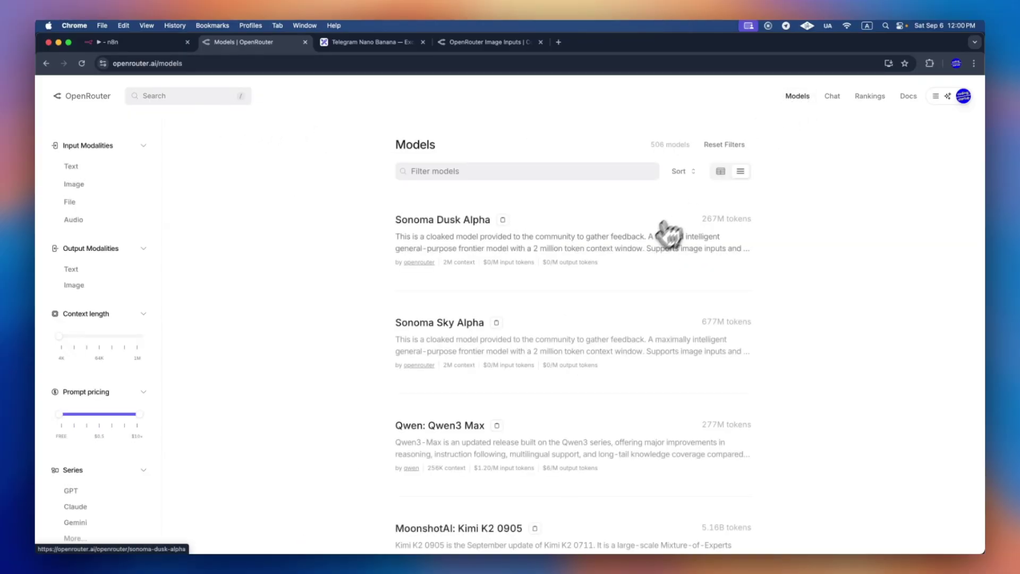
scroll(591, 316, down, 10)
scroll(553, 342, up, 10)
Filter the OpenRouter model list by gemini and look through the matching models
click(448, 171)
text(gemini)
scroll(509, 343, down, 5)
scroll(489, 429, up, 5)
Replace the model filter with gpt and then with xai to look up those providers' models
key(BackSpace)
key(BackSpace)
key(BackSpace)
key(BackSpace)
key(BackSpace)
key(BackSpace)
text(gpt)
key(BackSpace)
key(BackSpace)
key(BackSpace)
text(xai)
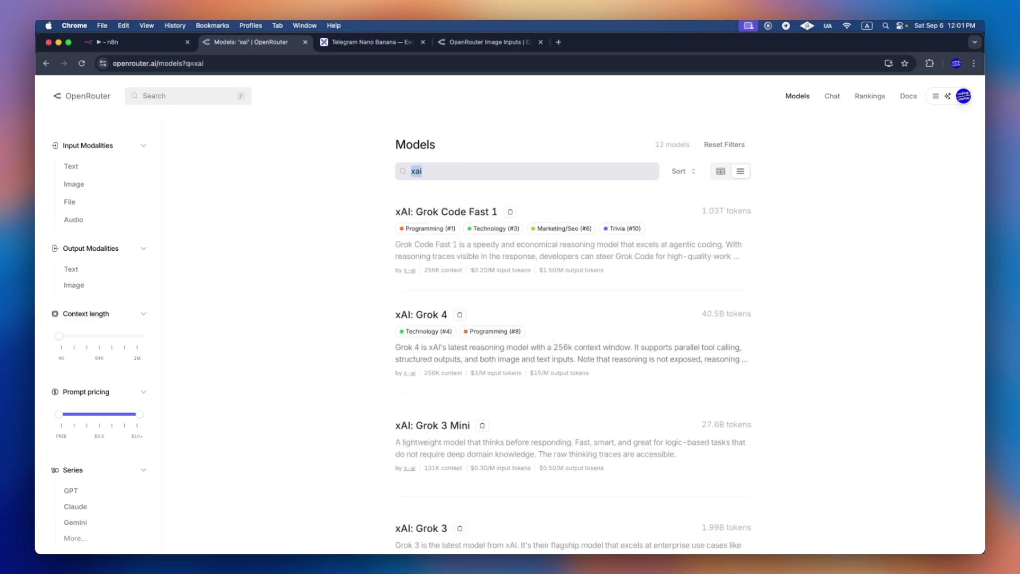
Filter the OpenRouter model list by deepseek and look through the matching models
text(deepseek)
scroll(638, 385, down, 2)
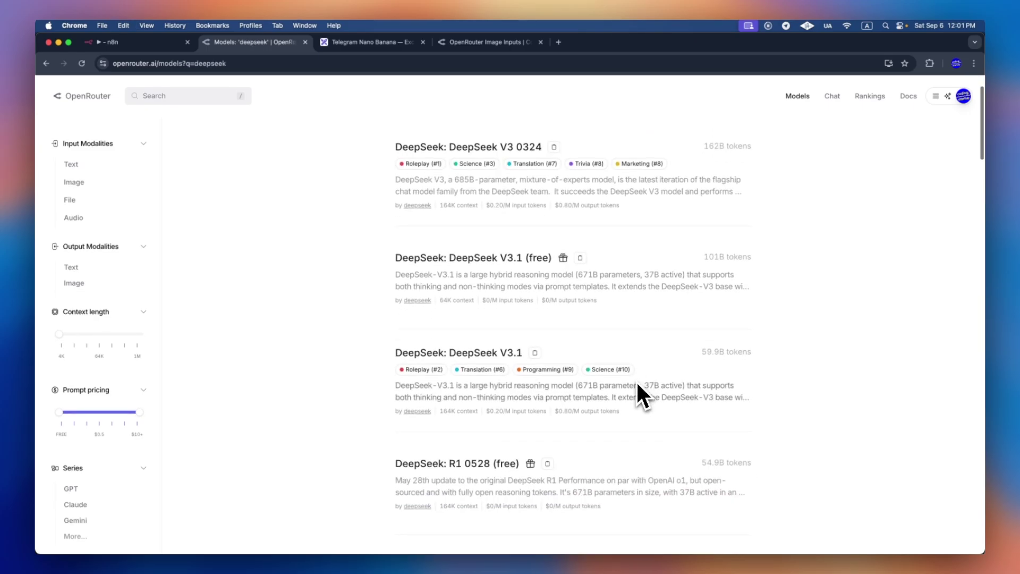
scroll(502, 352, down, 5)
scroll(490, 351, up, 8)
scroll(490, 350, down, 12)
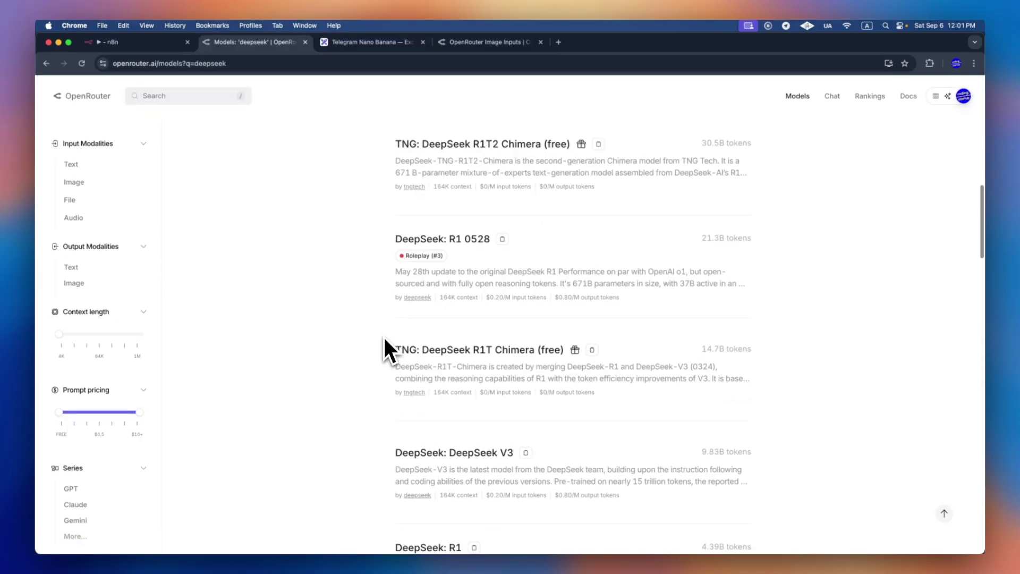
Open the OpenRouter account's Credits page to check the balance
scroll(394, 341, up, 2)
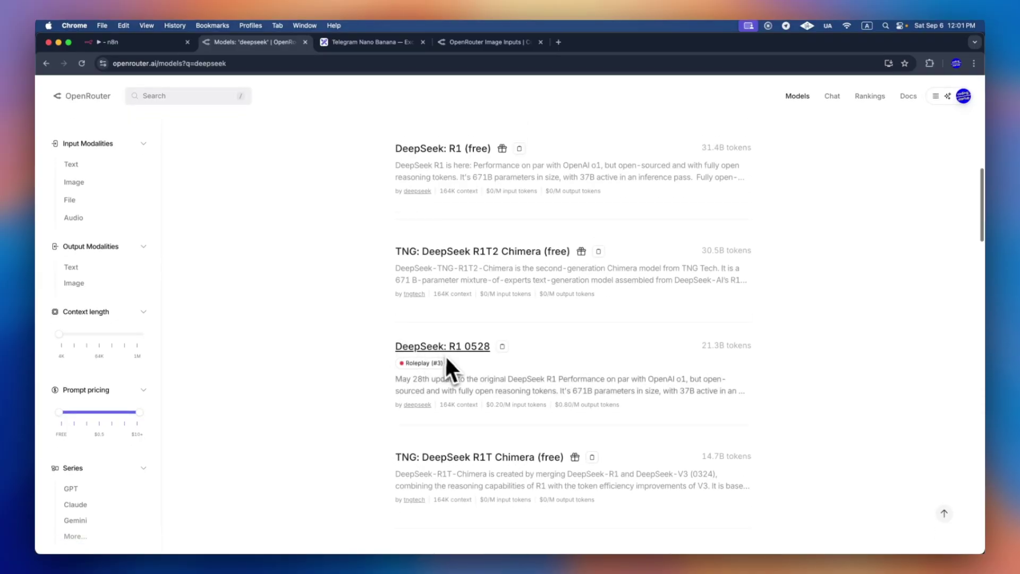
click(963, 96)
click(930, 119)
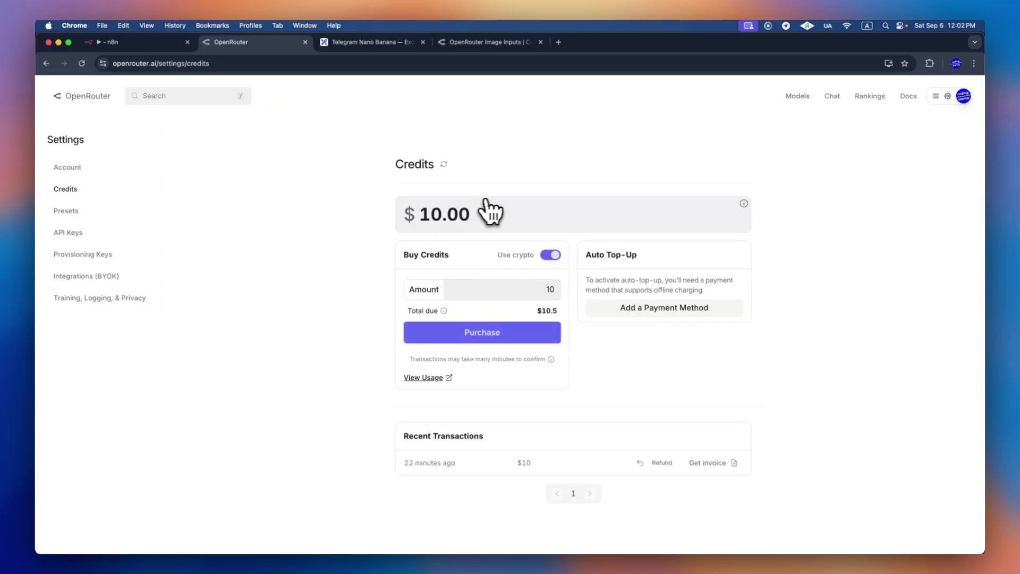
Search OpenRouter for gemini and open the Google: Gemini 2.5 Flash Image Preview model page
click(183, 98)
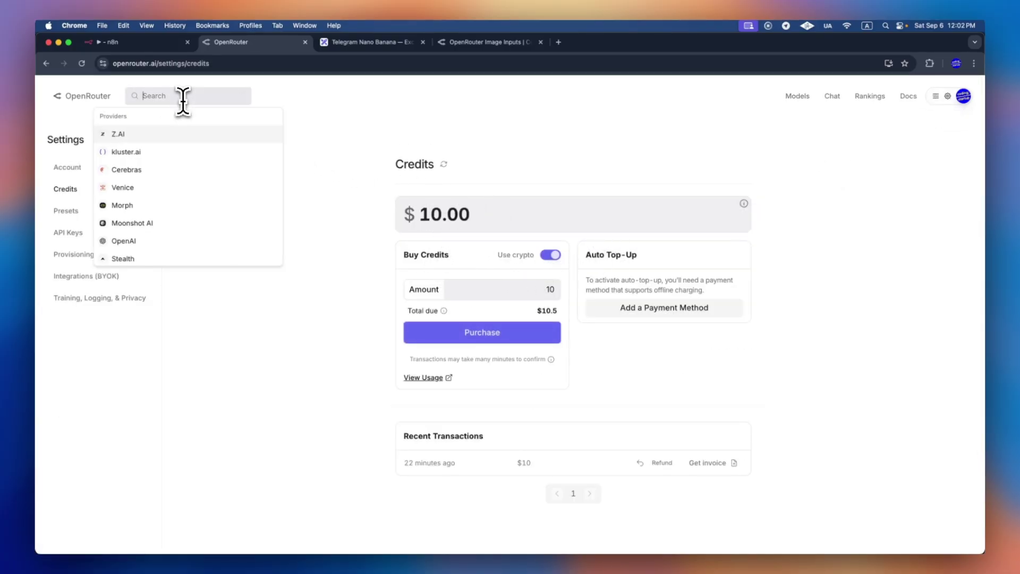
text(gemini)
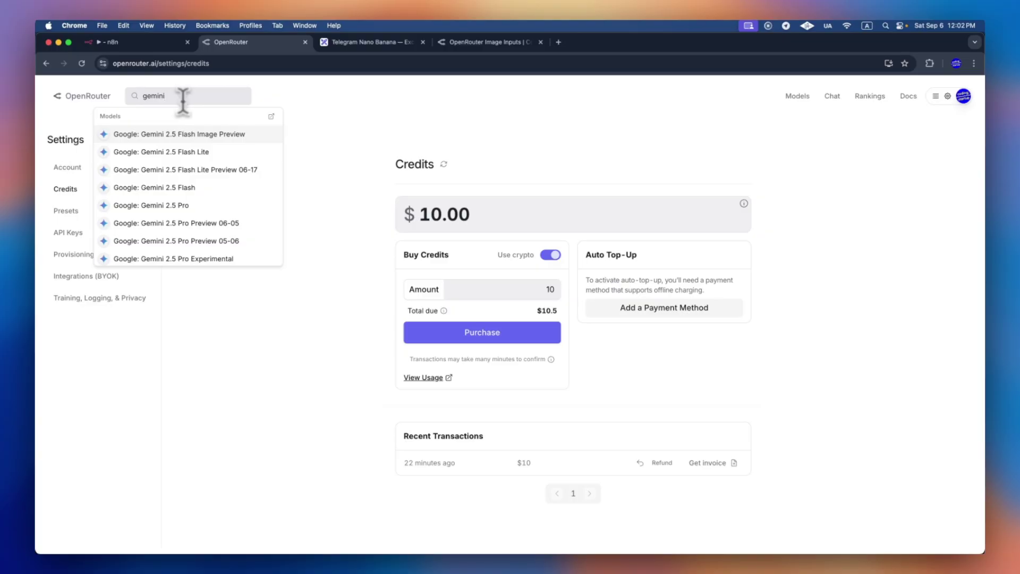
click(180, 135)
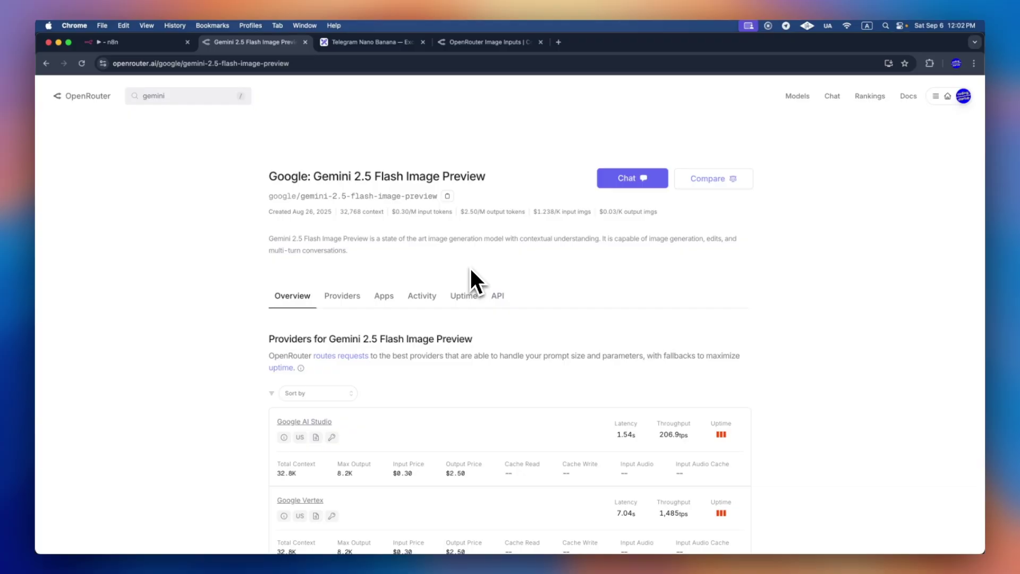
Create an OpenRouter API key named n8n with a credit limit of 5, and copy the key
mouse_move(961, 105)
click(935, 146)
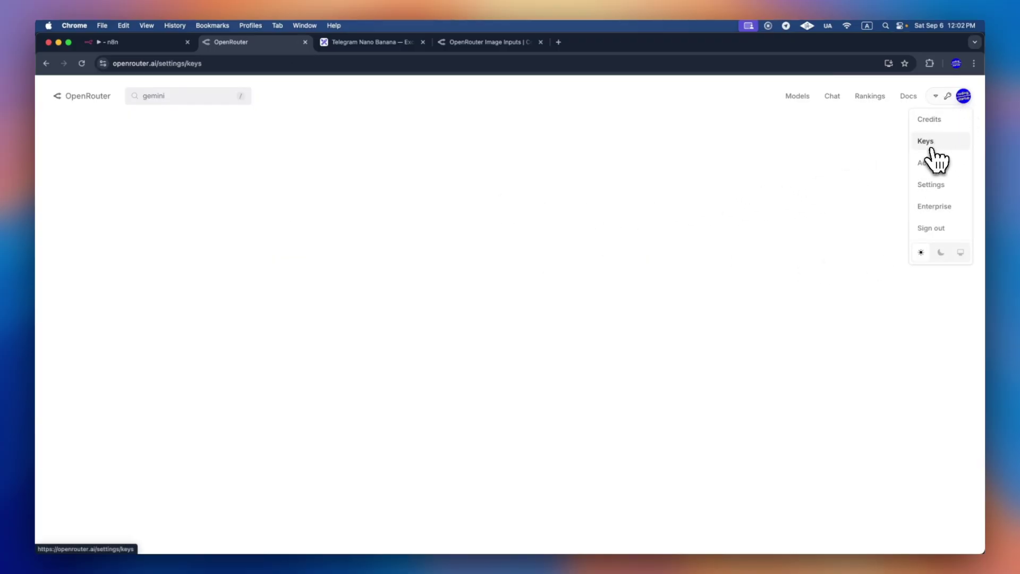
click(713, 169)
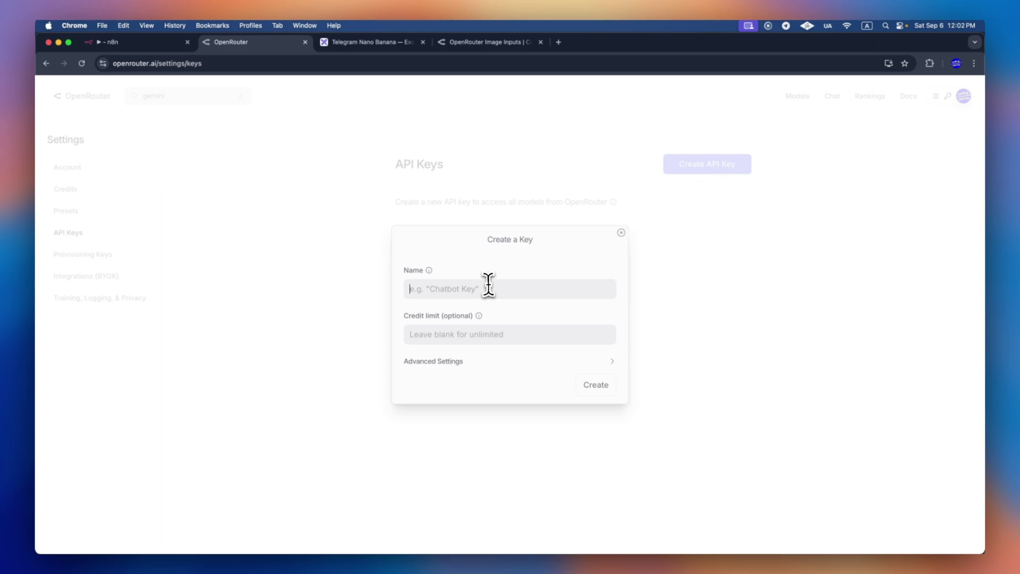
text(n8n)
click(476, 336)
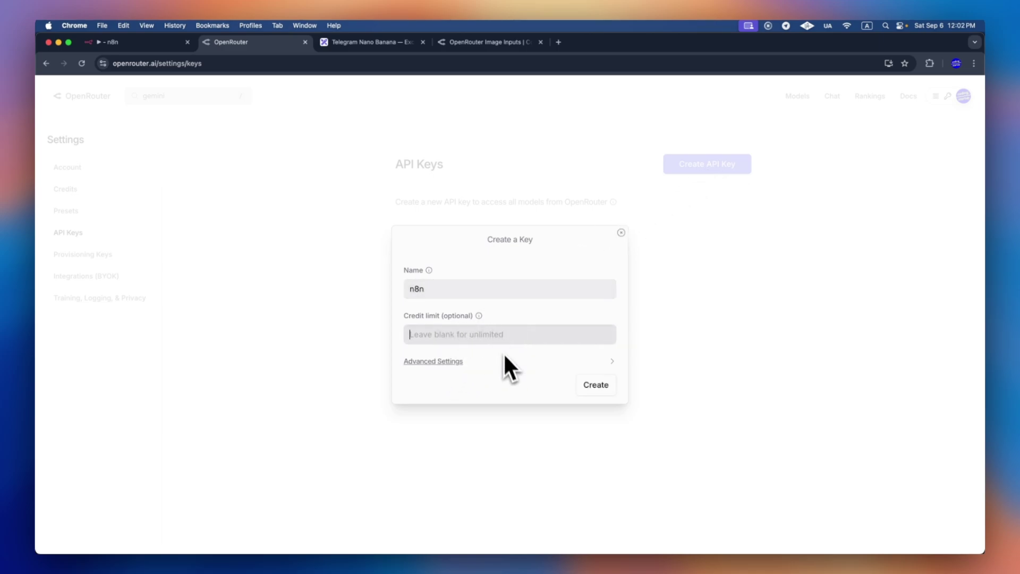
text(5)
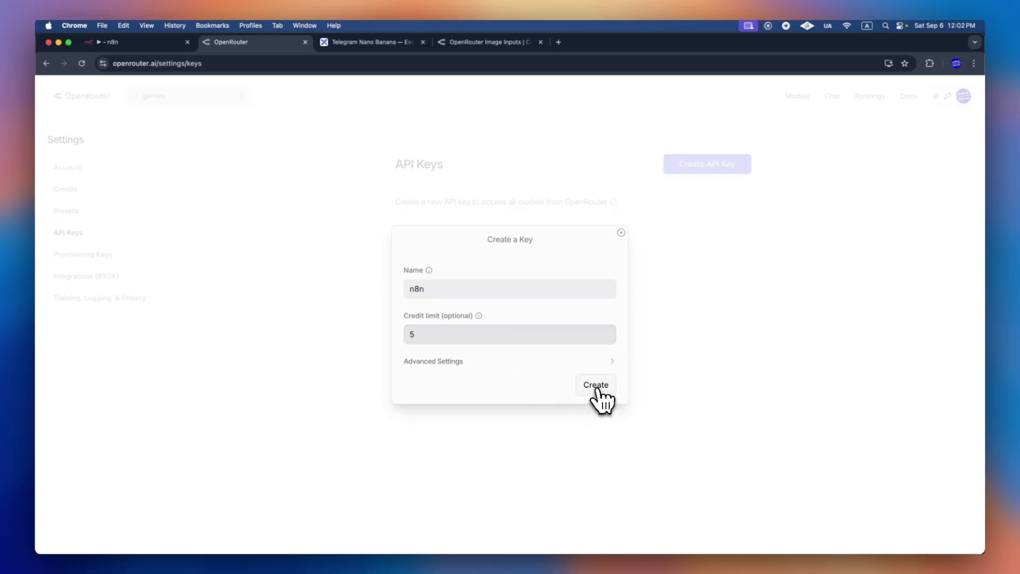
click(597, 386)
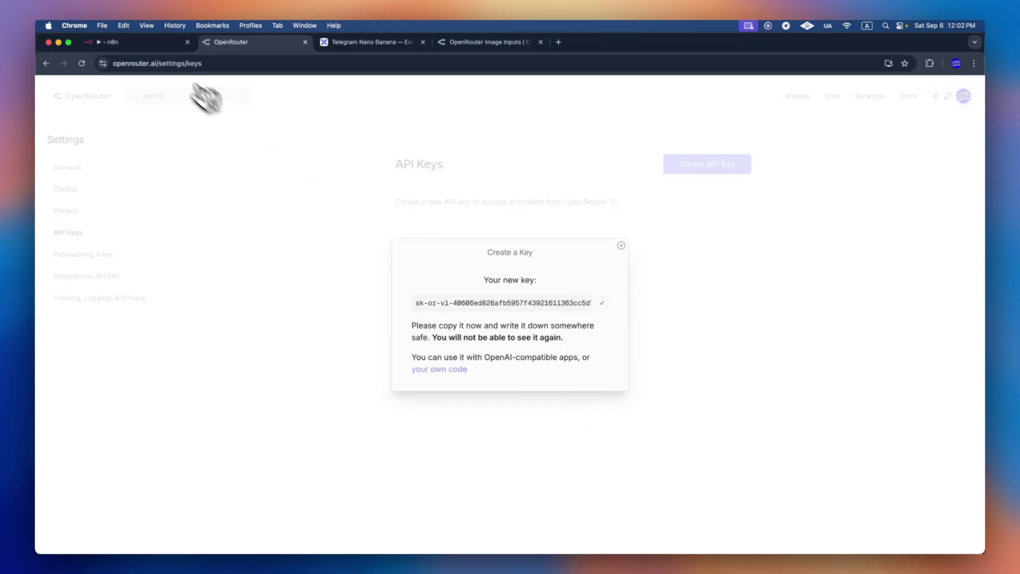
Switch to n8n and set the HTTP Request's authentication to Predefined Credential Type with the OpenRouter credential type
click(109, 42)
click(569, 235)
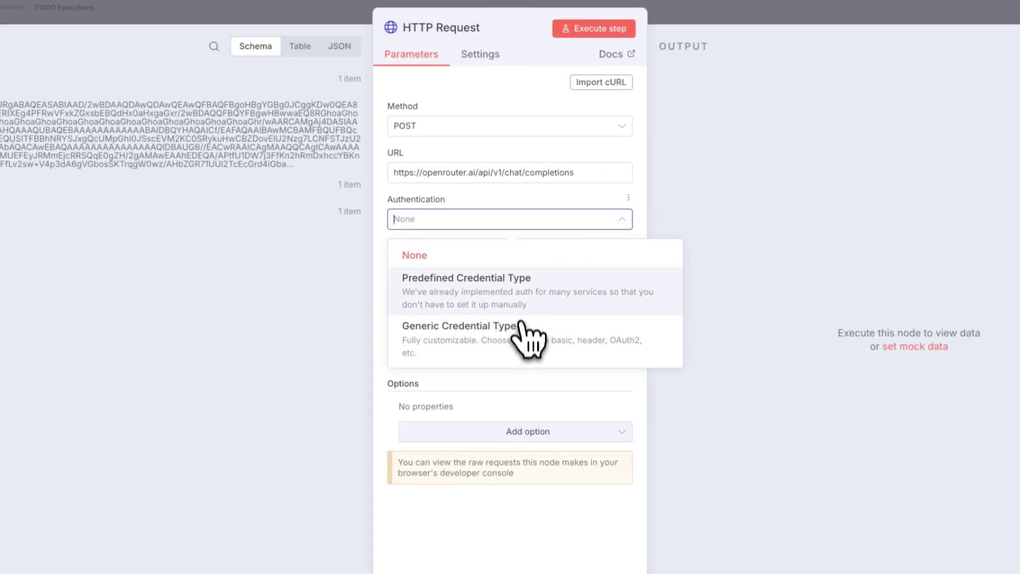
click(522, 298)
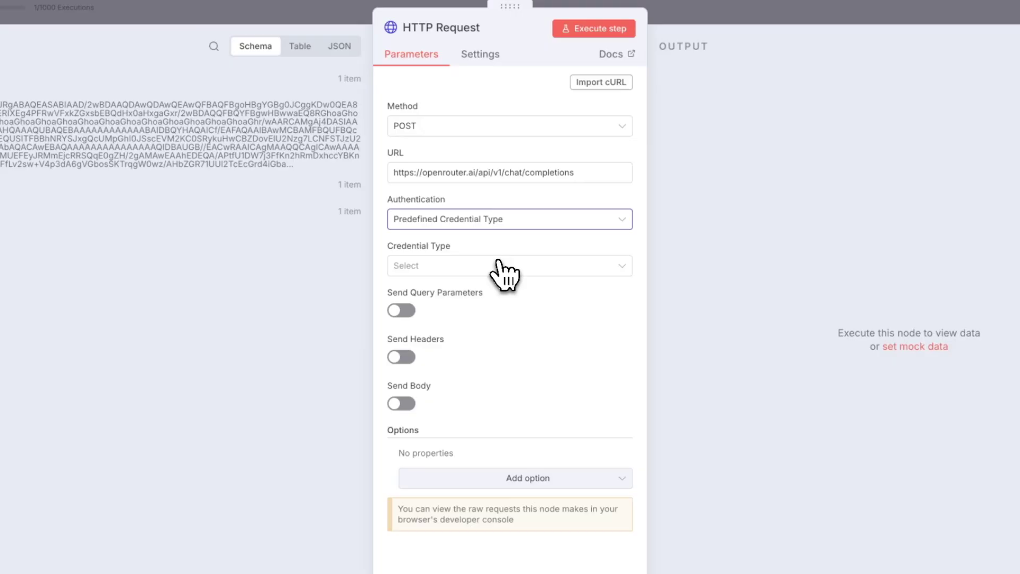
click(501, 270)
text(open)
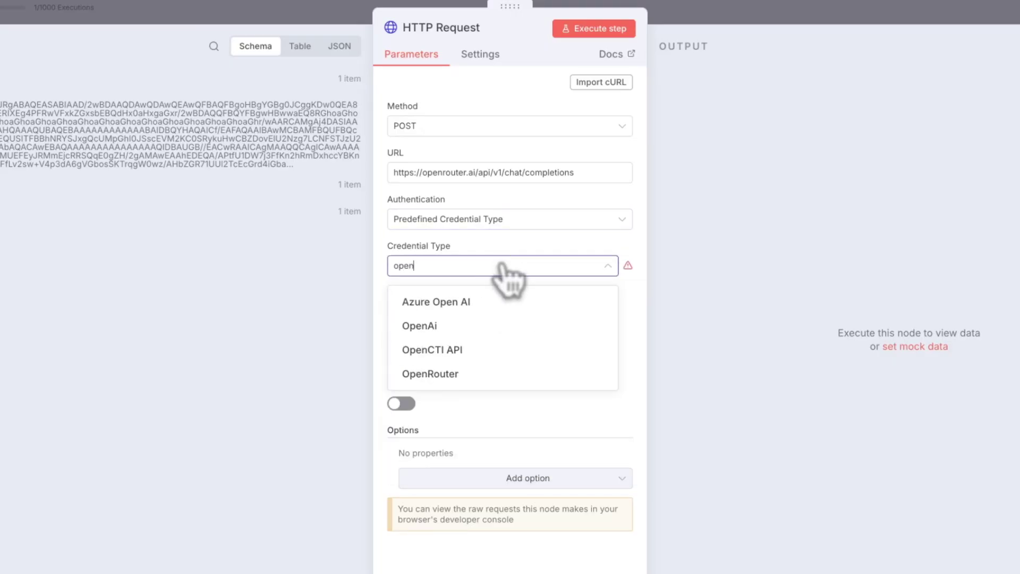
click(467, 373)
Create a new OpenRouter credential by pasting the copied API key, and save it
click(493, 311)
click(500, 344)
click(364, 237)
key(ctrl+v)
click(871, 78)
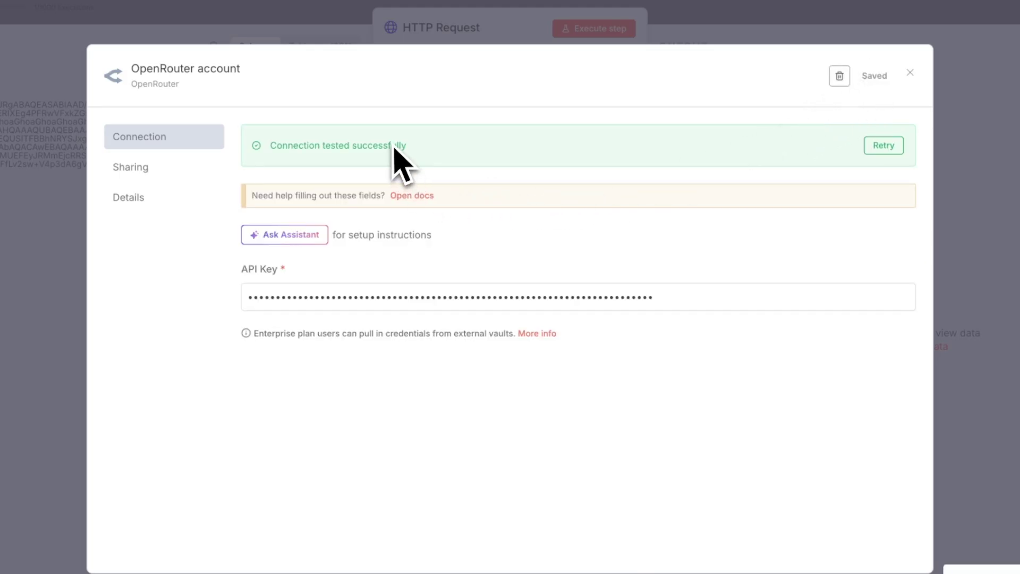
click(910, 73)
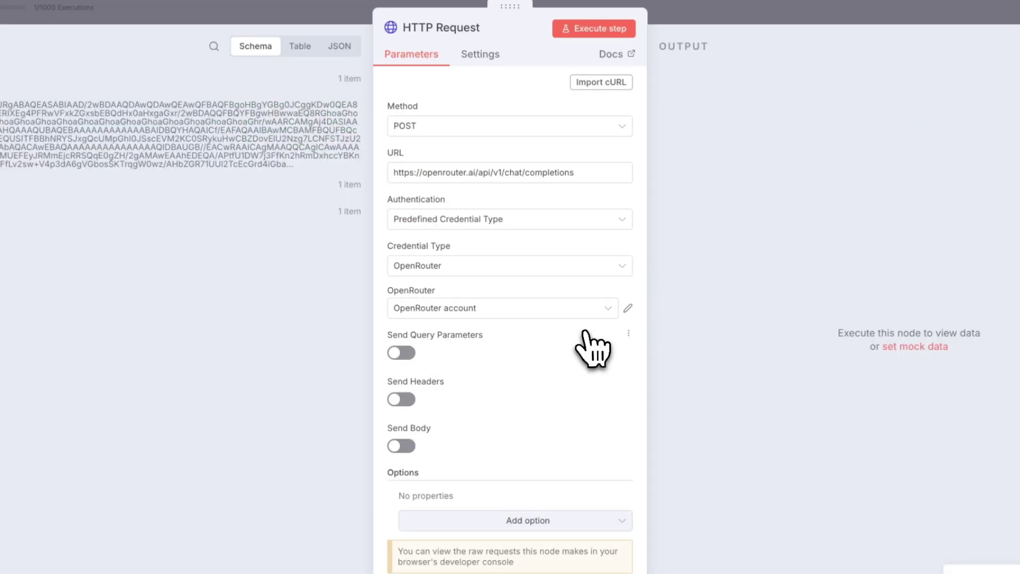
Enable Send Body, set it to Using JSON, and enter the google/gemini-2.5-flash-image-preview request with the figurine prompt and image_url entry
click(406, 448)
scroll(416, 460, down, 4)
click(454, 330)
click(449, 389)
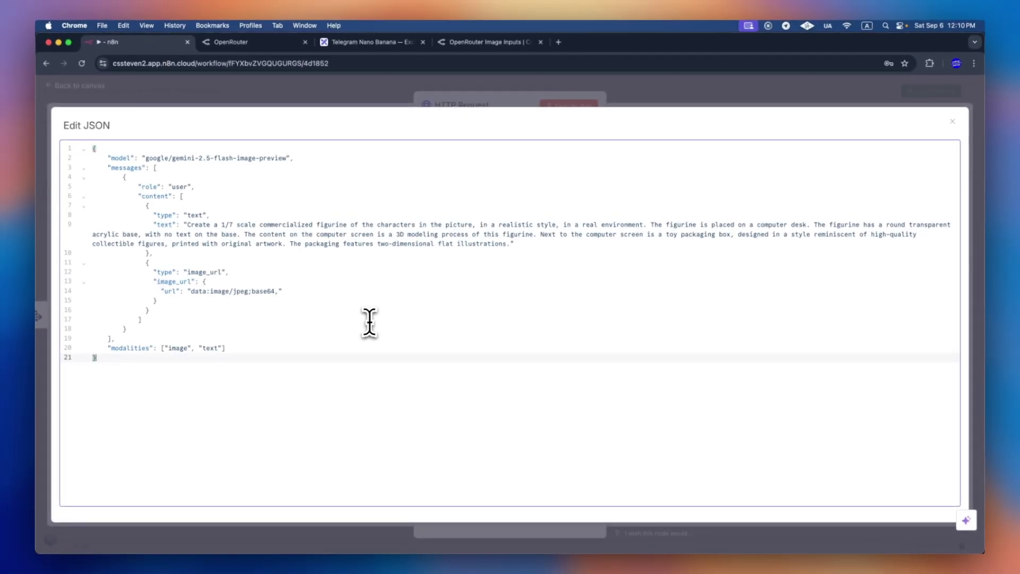
Review the JSON body's model, messages, user role, figurine prompt and base64 image_url entry, and leave the editor
drag(107, 157, 134, 157)
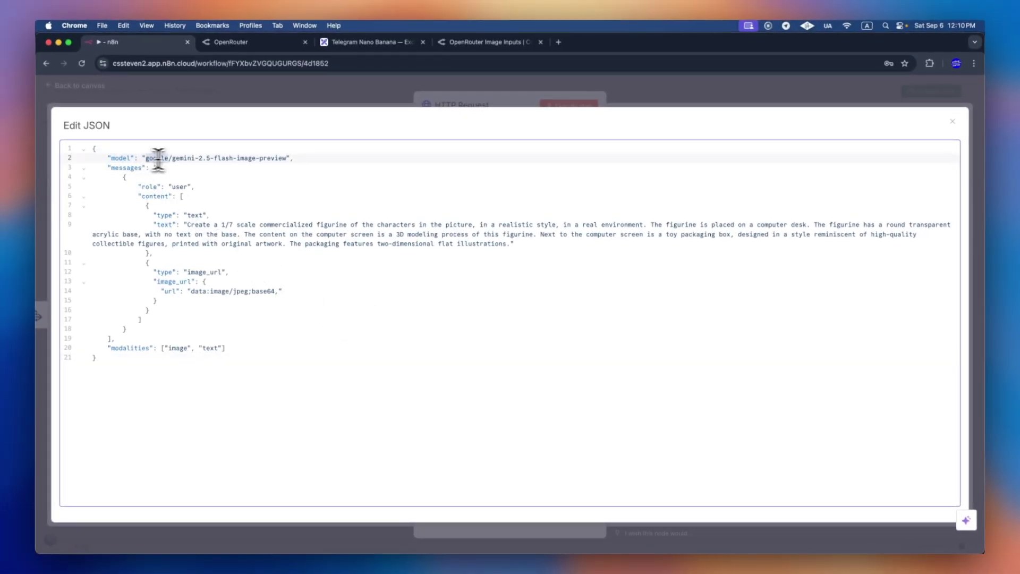
click(249, 178)
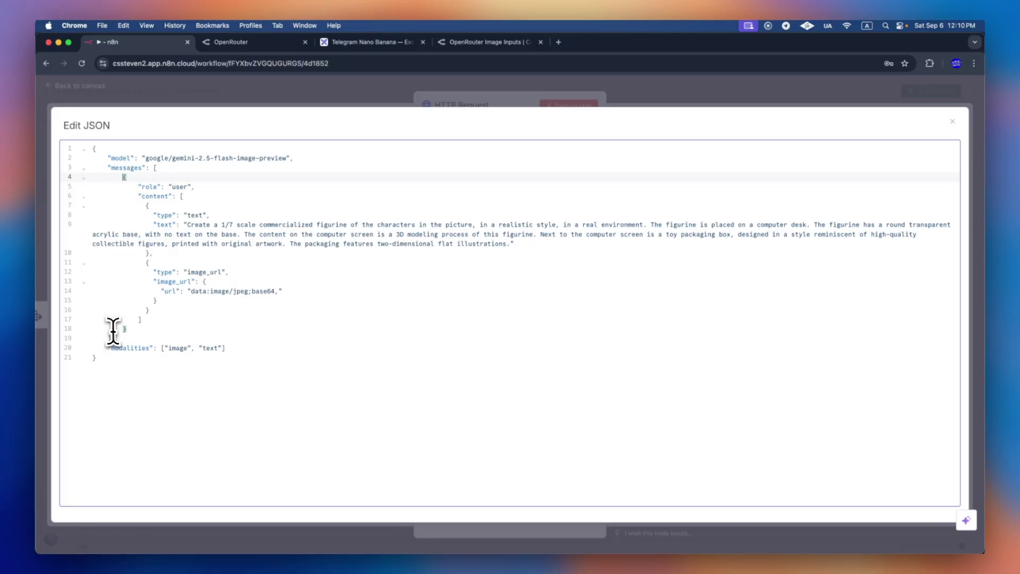
drag(139, 187, 194, 186)
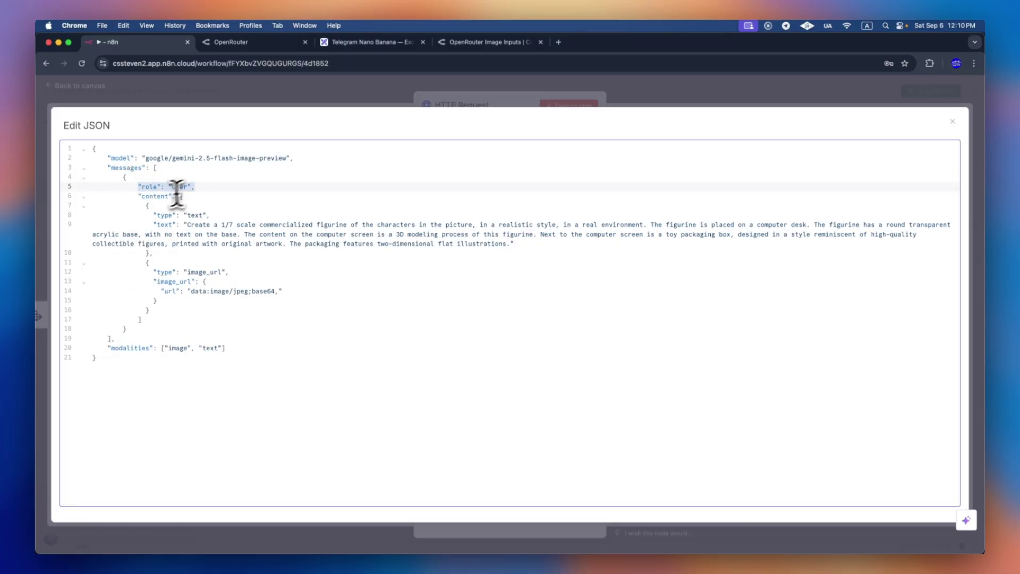
click(137, 196)
click(173, 206)
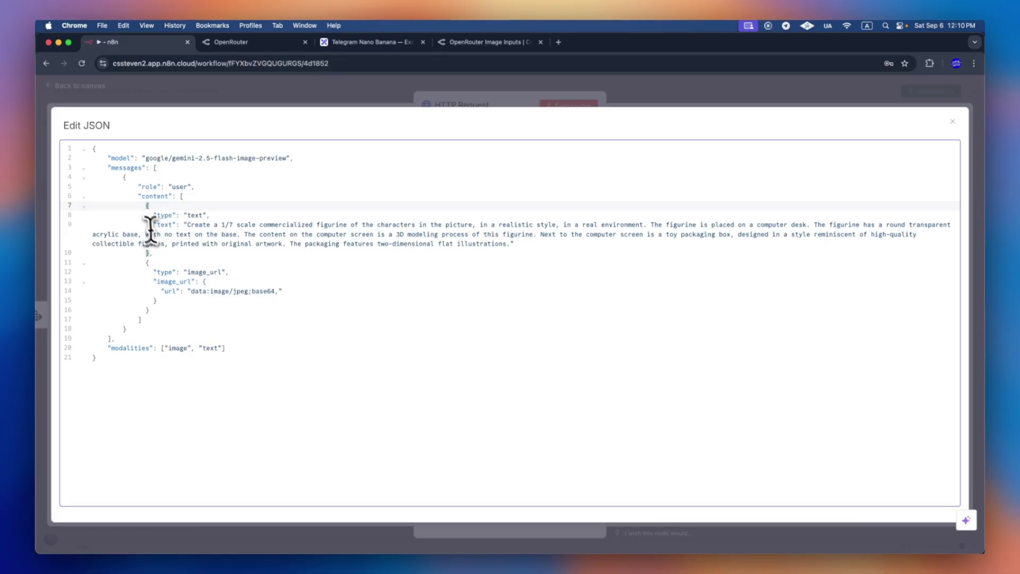
drag(145, 207, 155, 257)
click(158, 252)
click(196, 215)
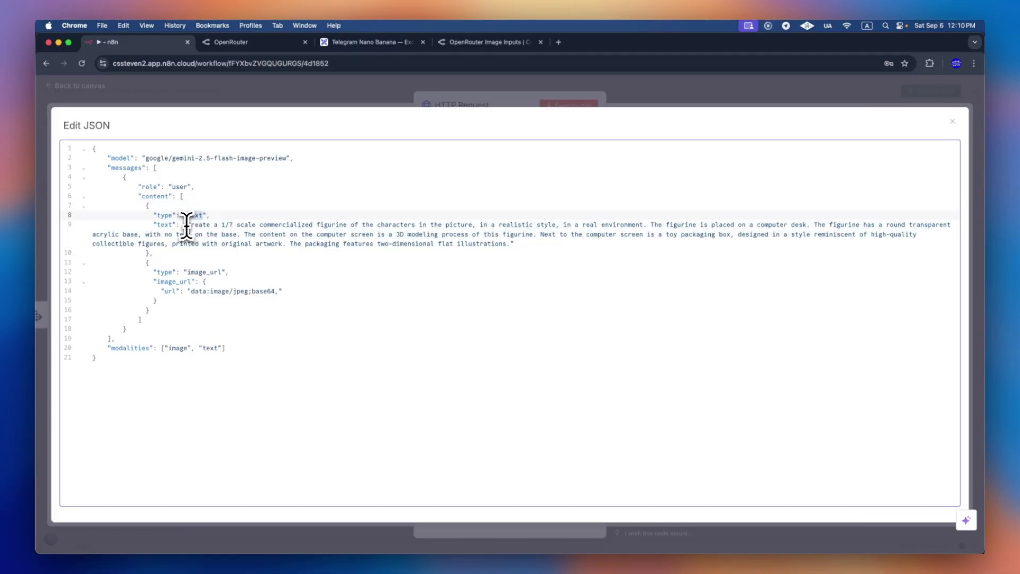
drag(189, 226, 514, 244)
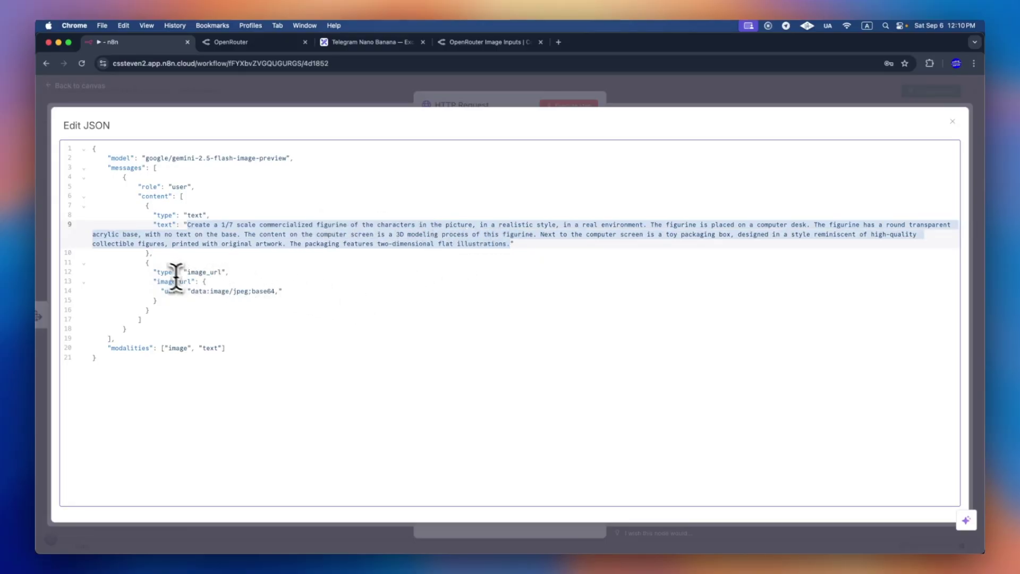
drag(145, 265, 154, 312)
click(150, 311)
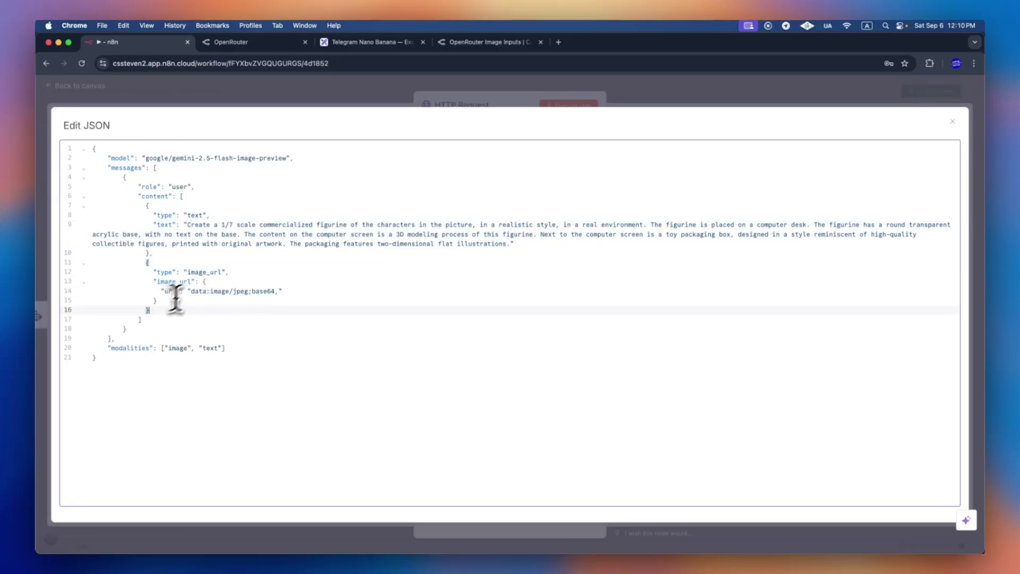
click(193, 292)
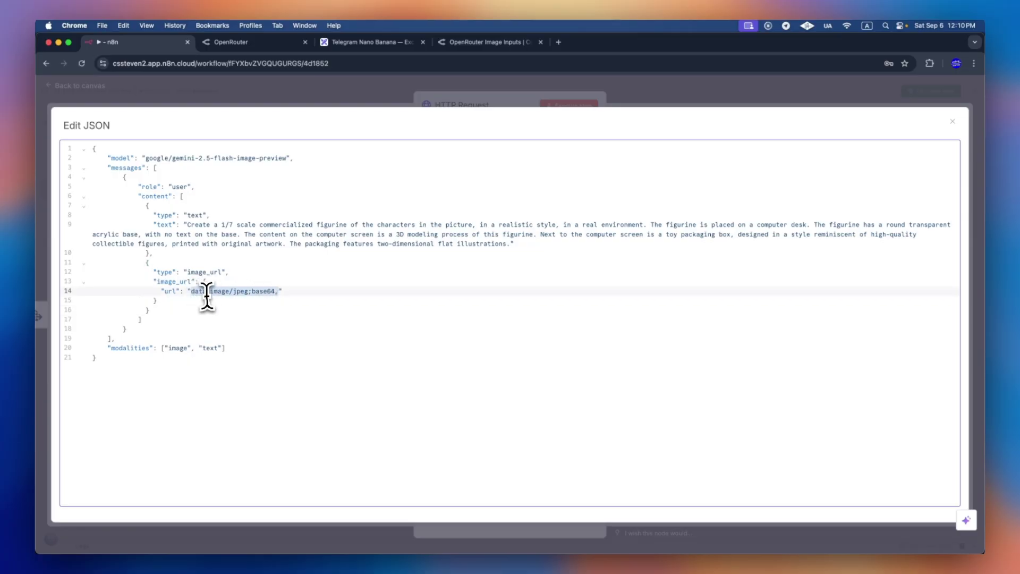
click(279, 293)
click(519, 101)
Turn the JSON body into an expression and insert Extract from File's data field after "data:image/jpeg;base64," in the image URL
scroll(530, 425, down, 5)
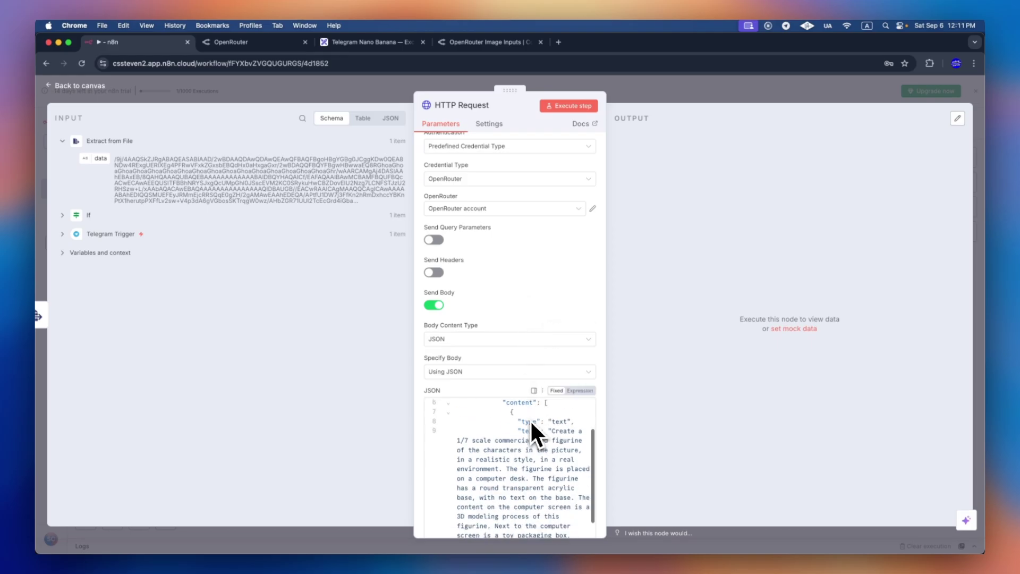
click(579, 391)
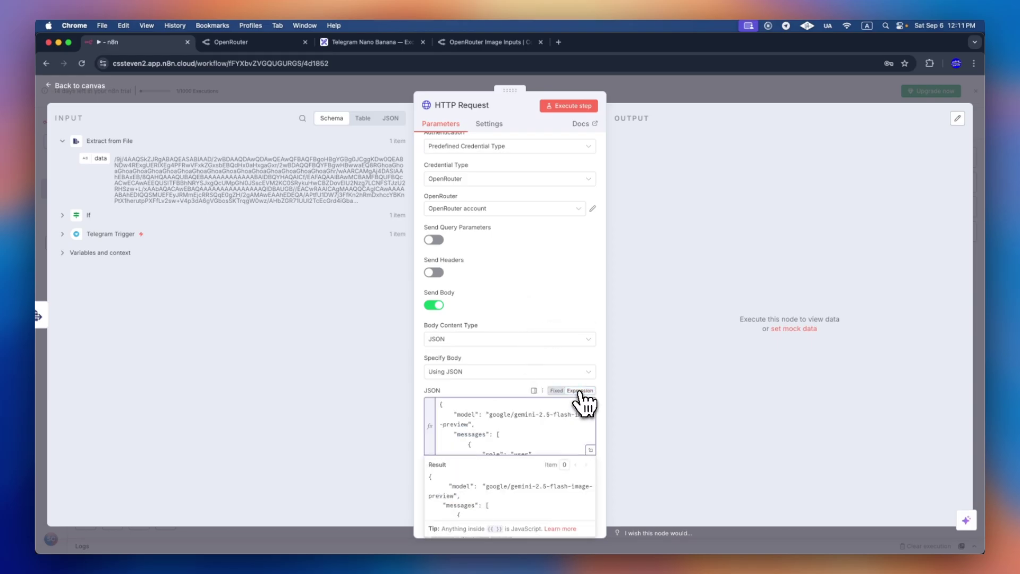
click(590, 449)
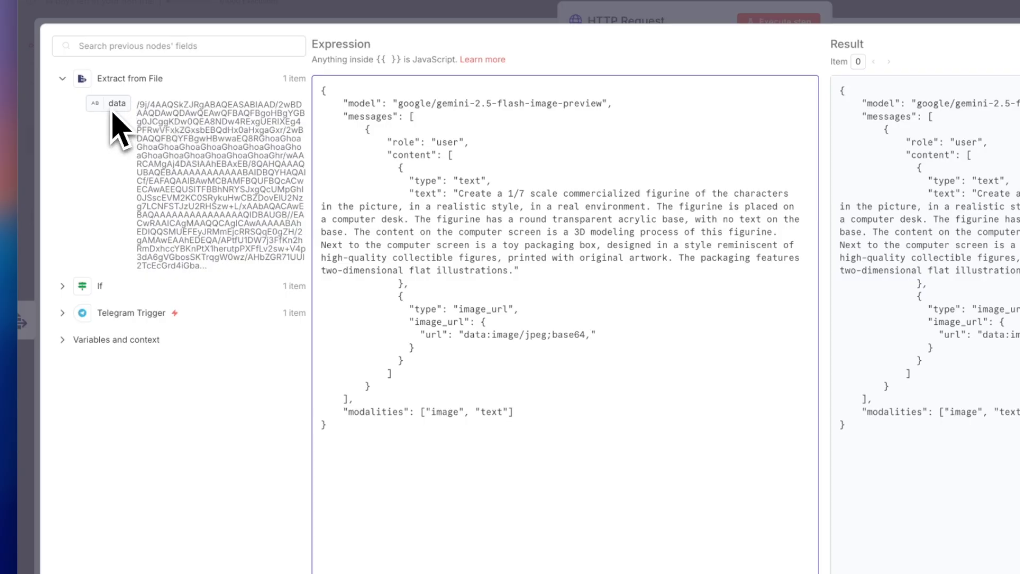
drag(101, 164, 439, 333)
drag(595, 345, 591, 338)
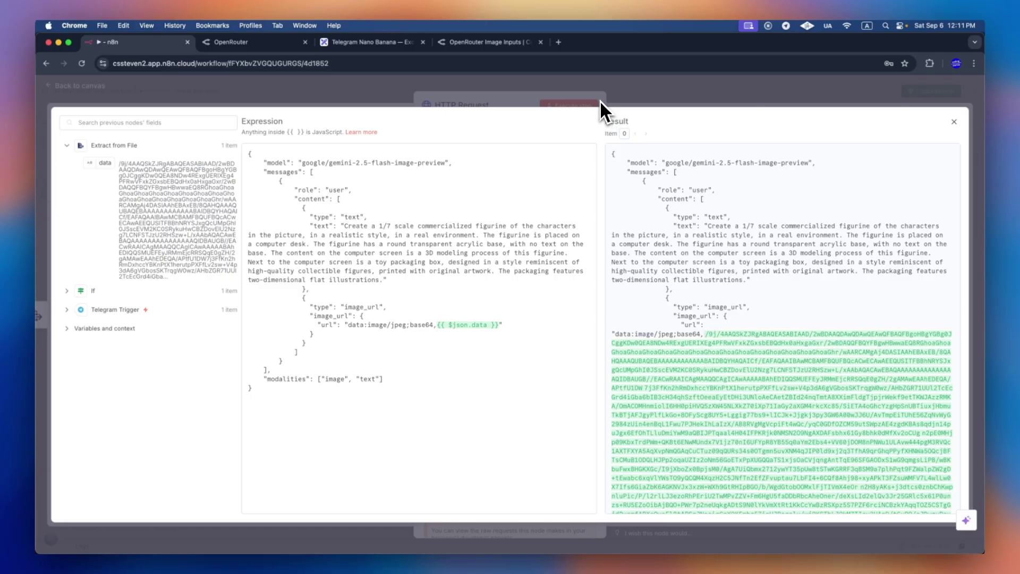
Execute the HTTP Request step and inspect the generated image's base64 URL in the widened output
click(817, 14)
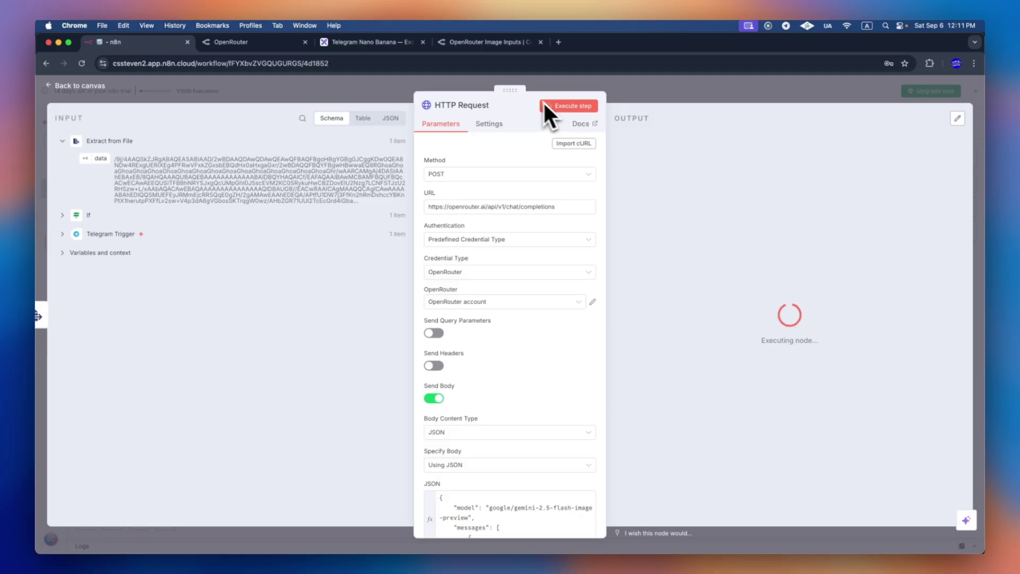
drag(505, 91, 399, 92)
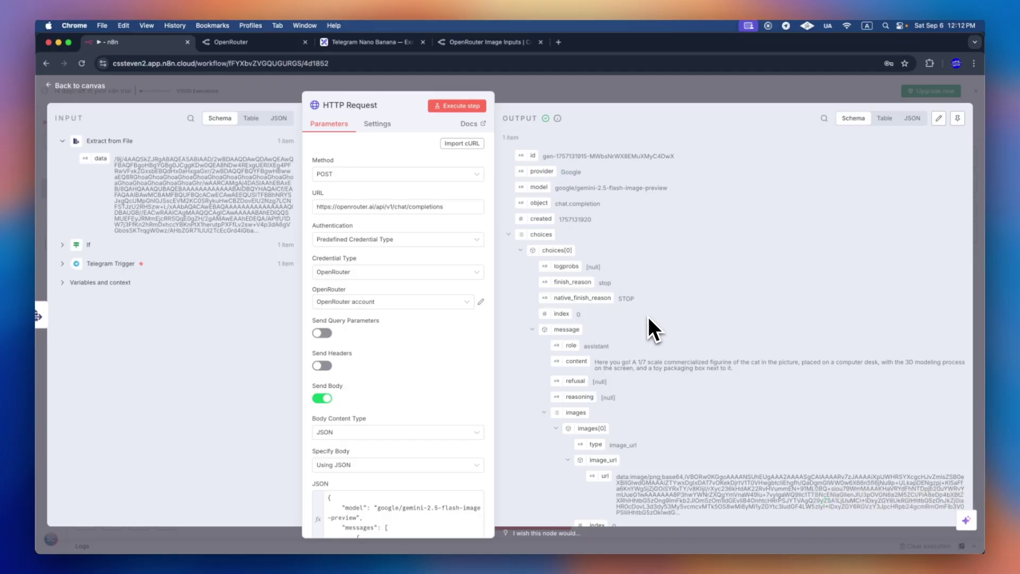
scroll(648, 314, down, 5)
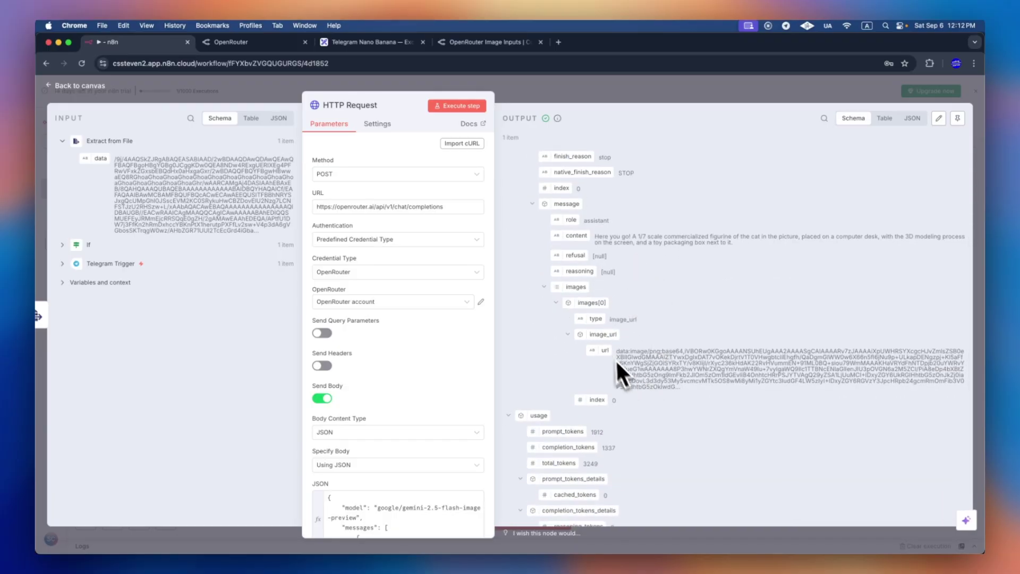
drag(621, 351, 695, 393)
click(696, 394)
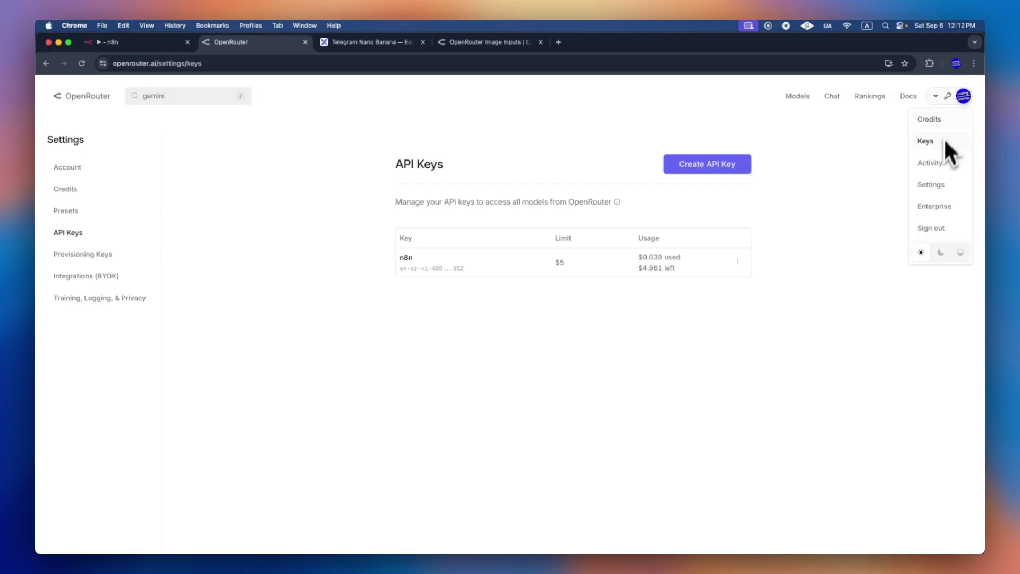
Check the image request's cost on OpenRouter's Activity page, and return to the HTTP Request output in n8n
click(941, 162)
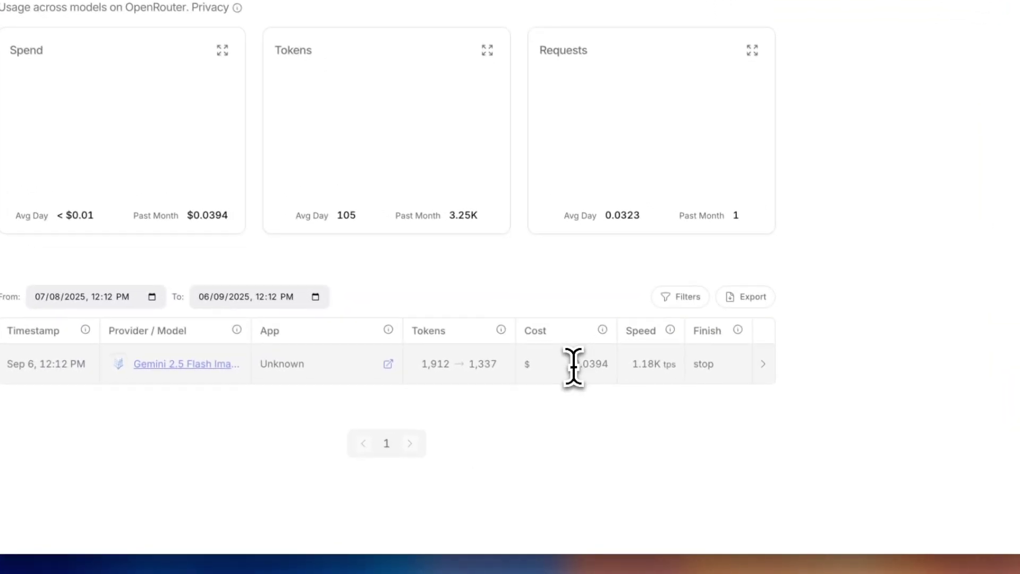
drag(574, 367, 615, 367)
click(610, 440)
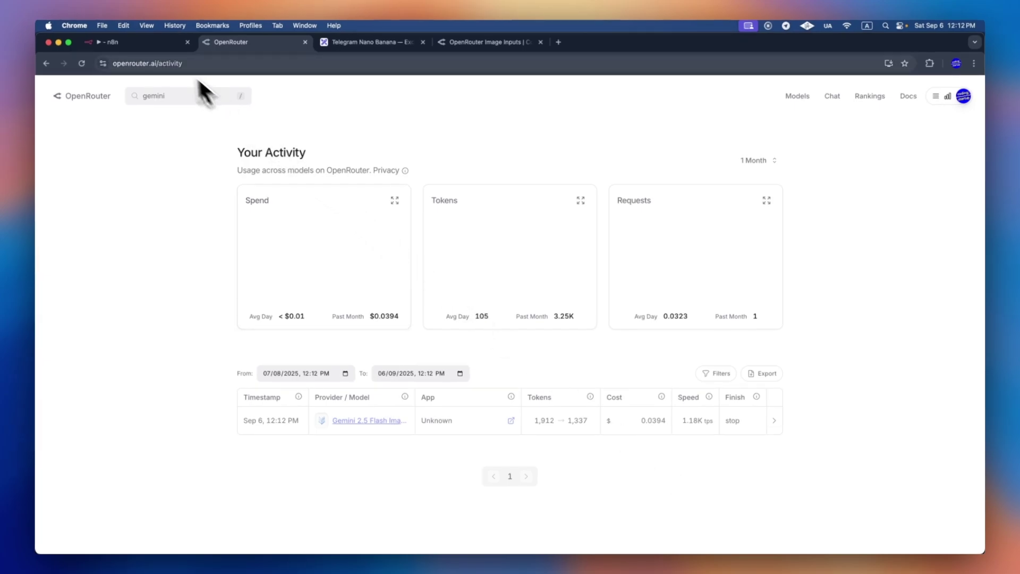
click(147, 45)
scroll(670, 404, down, 3)
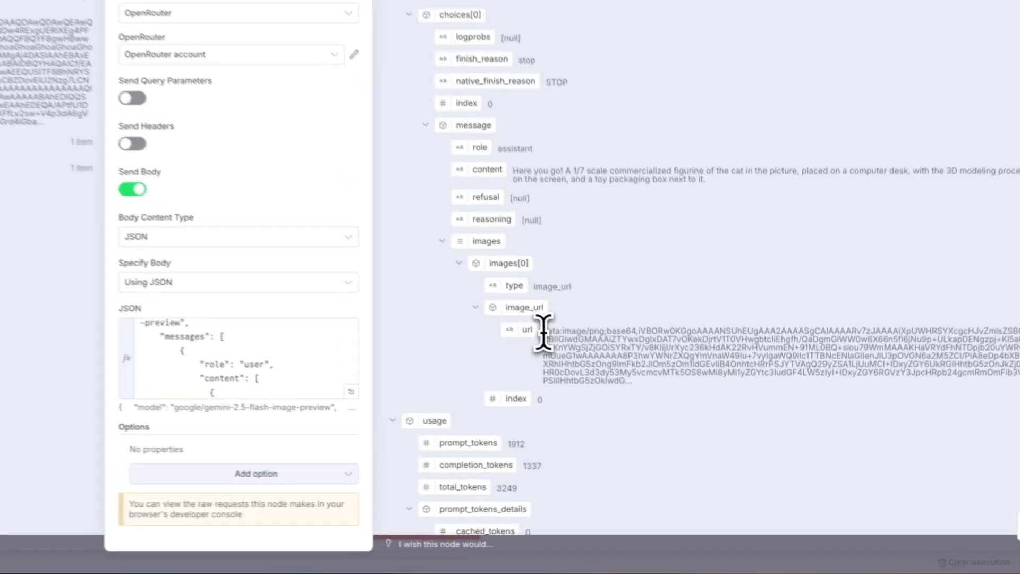
Copy the "data:image/png;base64," prefix from the HTTP Request output and add an Edit Fields (Set) node after HTTP Request
drag(618, 380, 683, 383)
drag(634, 331, 635, 329)
key(ctrl+c)
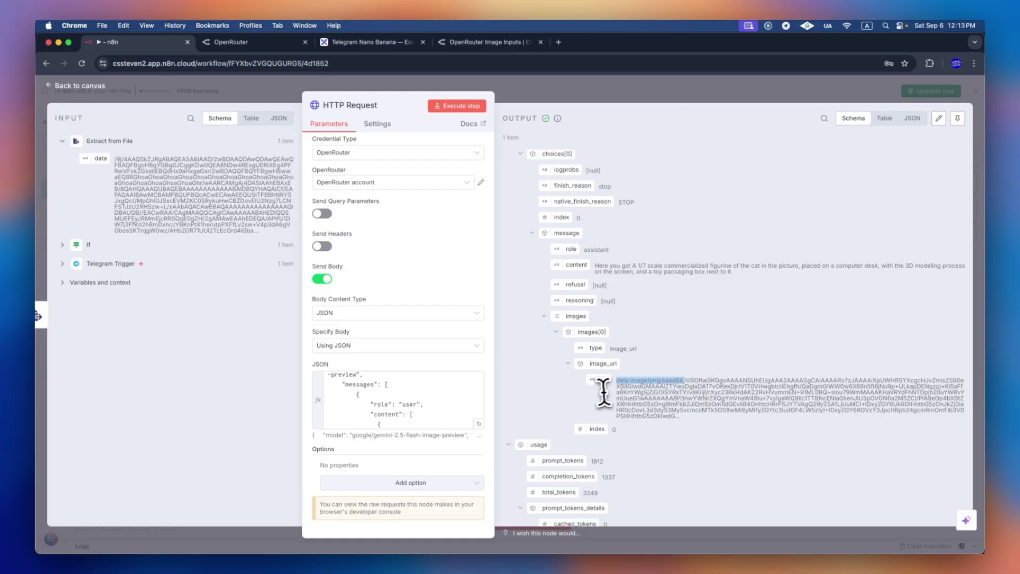
click(595, 93)
click(606, 251)
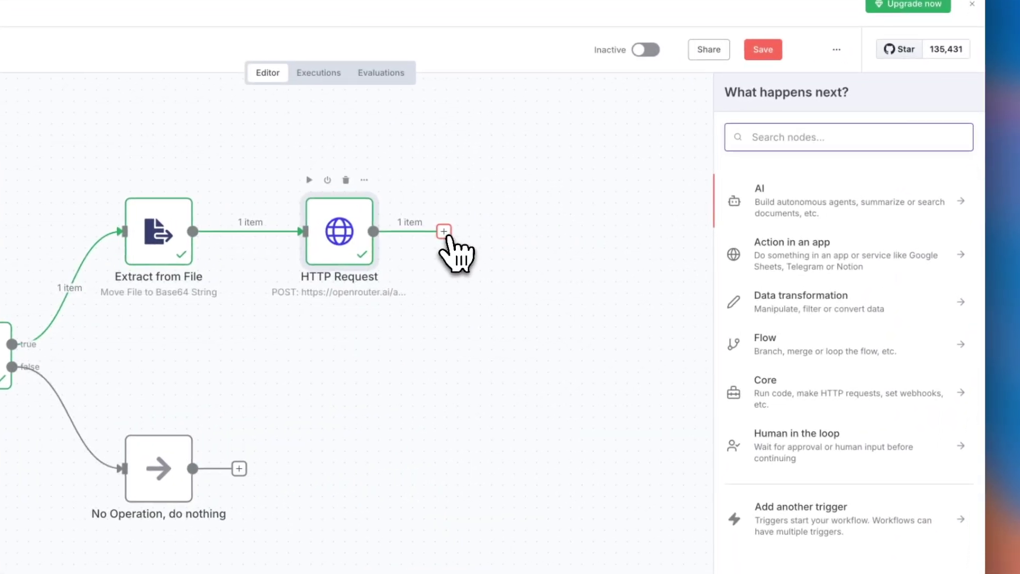
text(set)
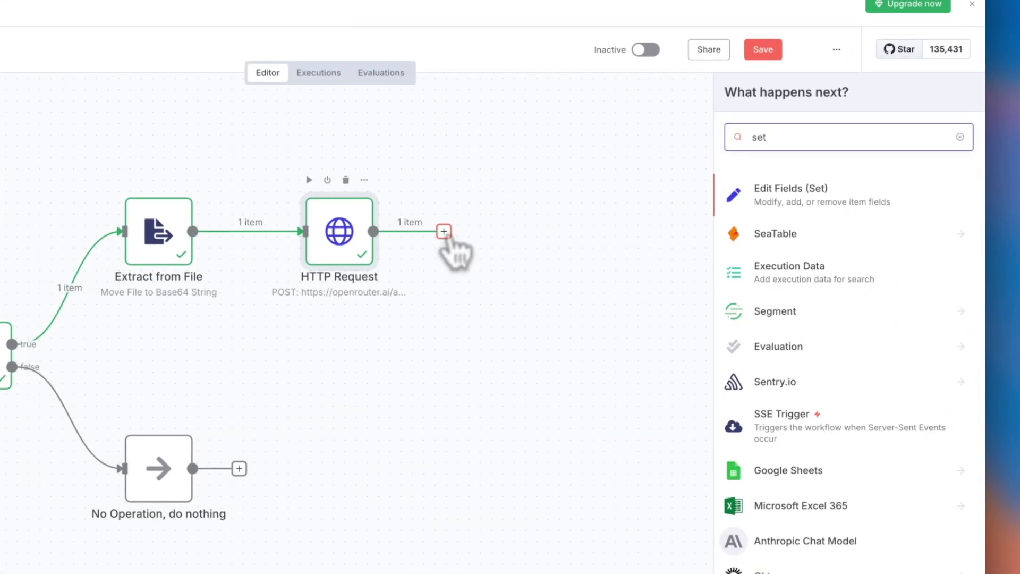
click(805, 205)
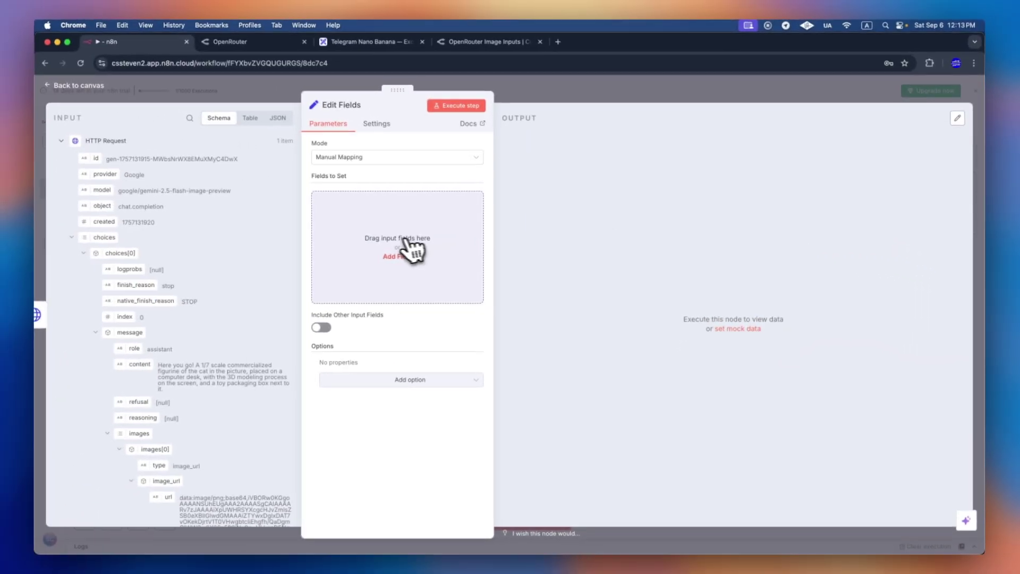
Map the generated image's image_url.url value into a new string field and name the field "data"
drag(168, 405, 376, 234)
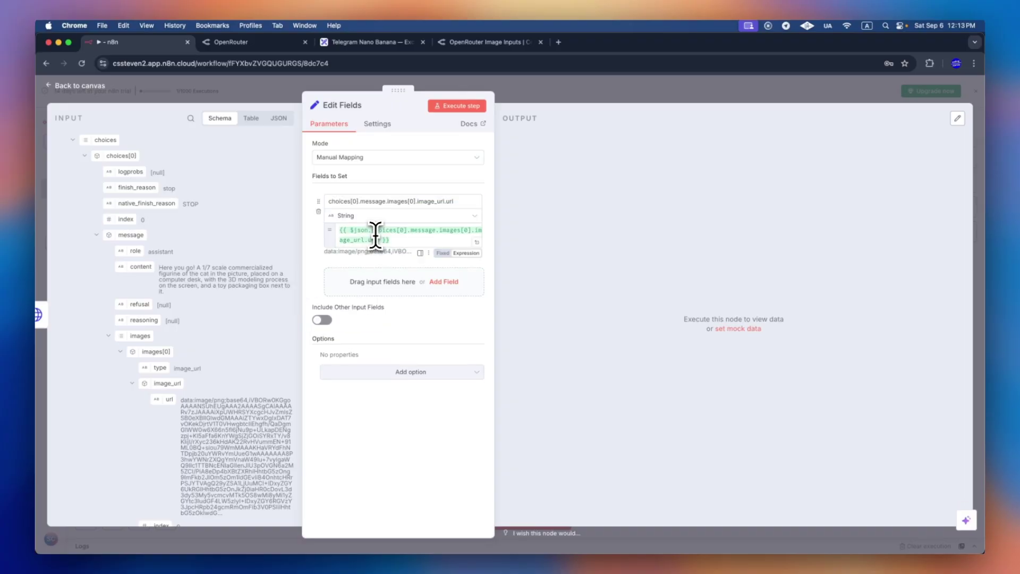
click(408, 236)
triple_click(326, 201)
text(data)
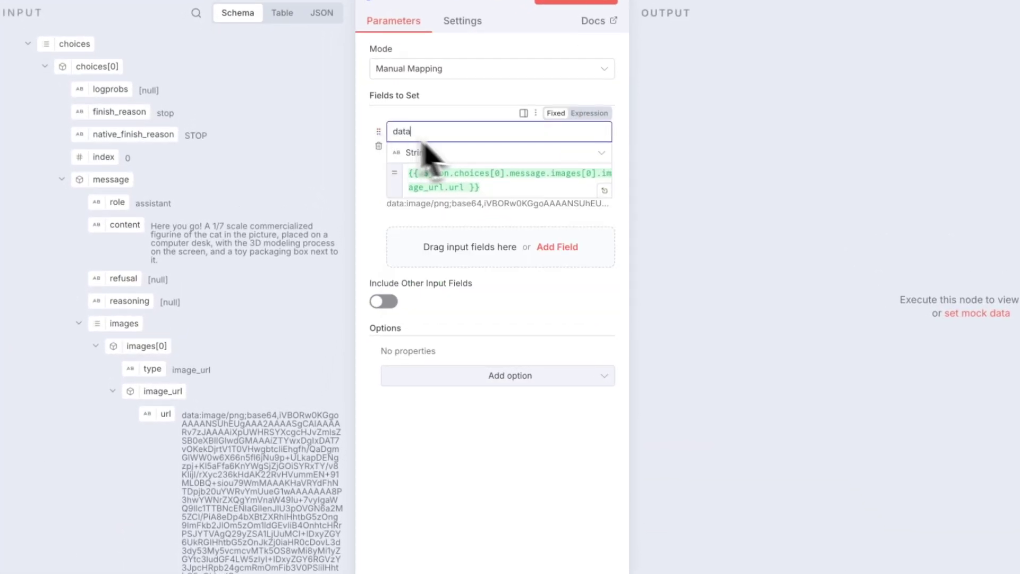
Append .replace('data:image/png;base64,', '') to the data field's expression, execute Edit Fields and go back to the canvas
click(461, 187)
text(.replace(''))
key(ctrl+v)
text(',)
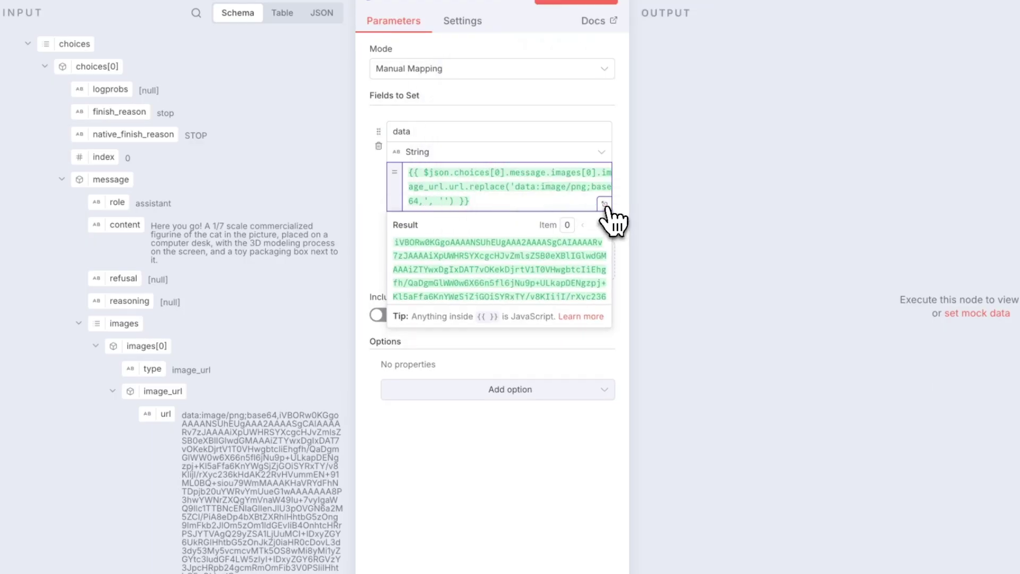
click(605, 204)
text('')
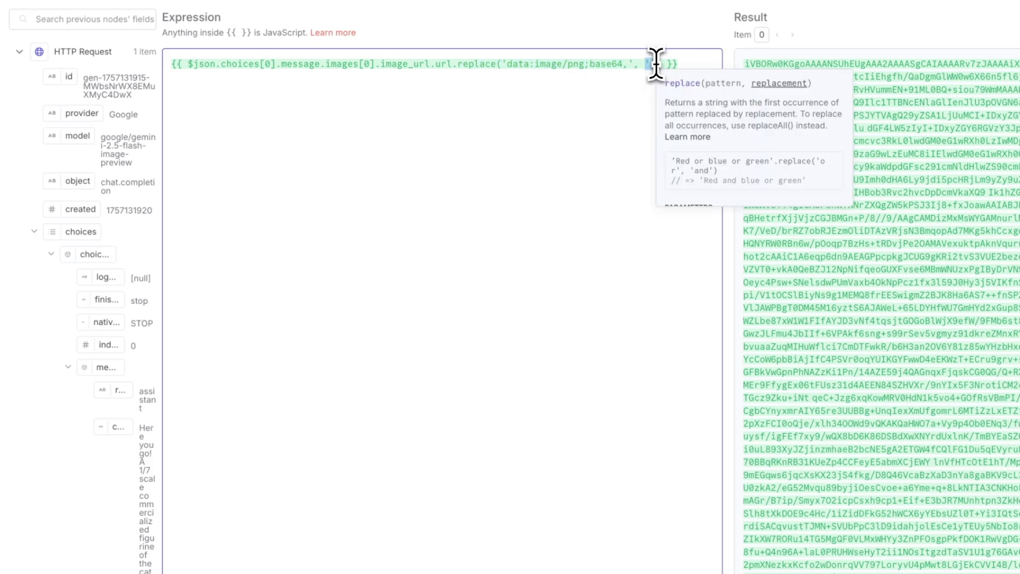
click(616, 116)
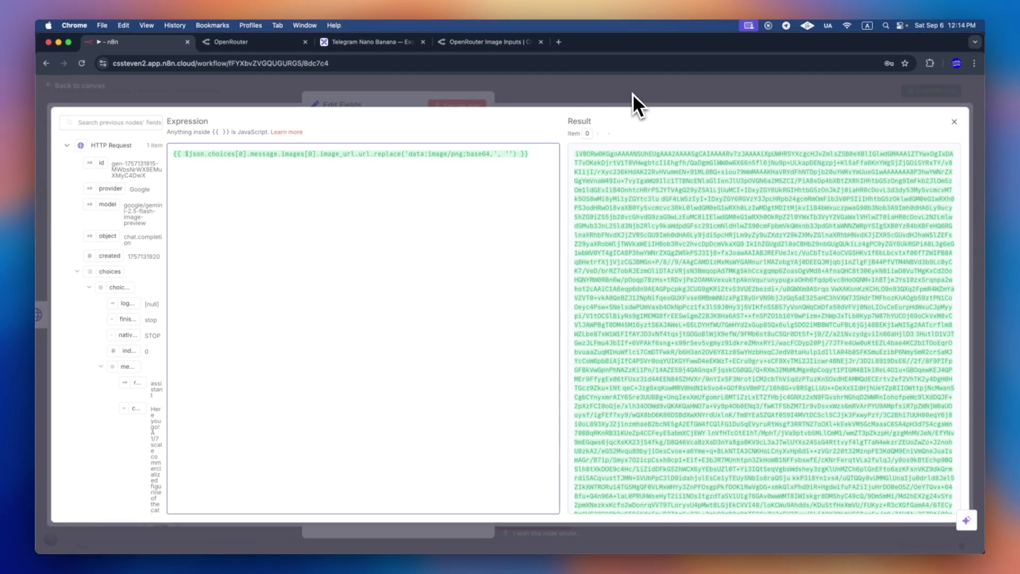
click(633, 94)
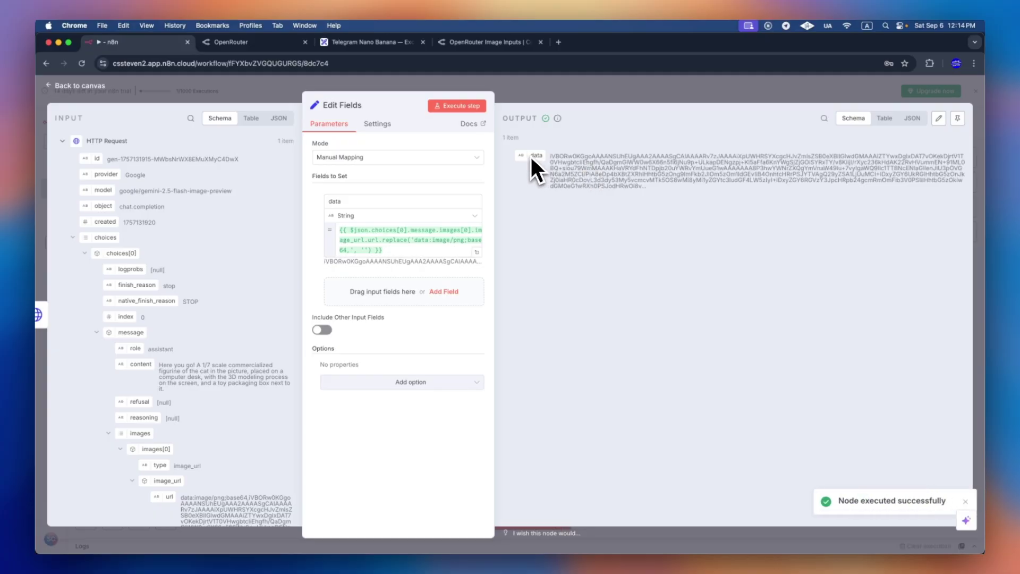
click(590, 93)
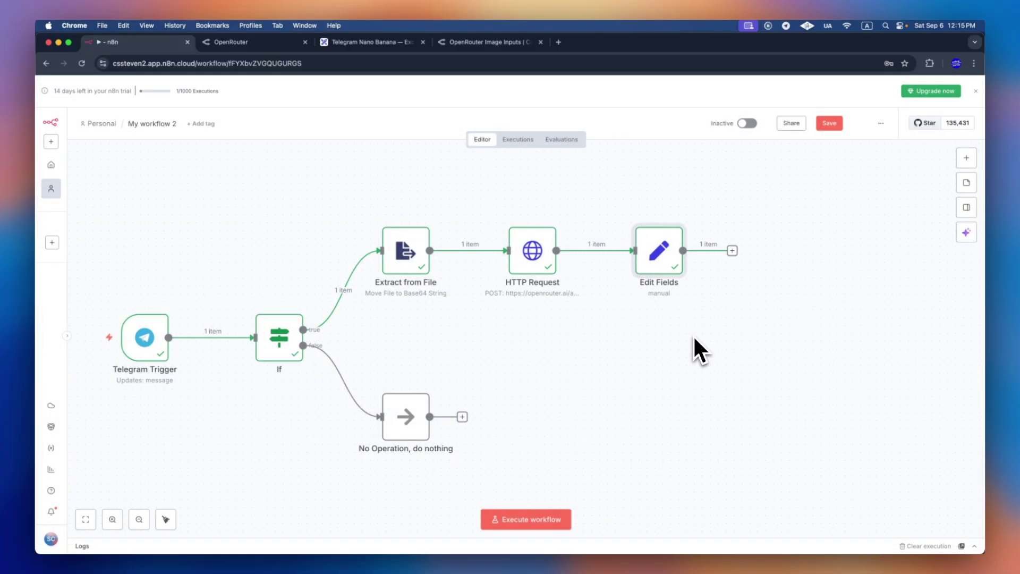
Add a Convert to File node with the "Move base64 string to file" action after Edit Fields
click(733, 250)
text(base64)
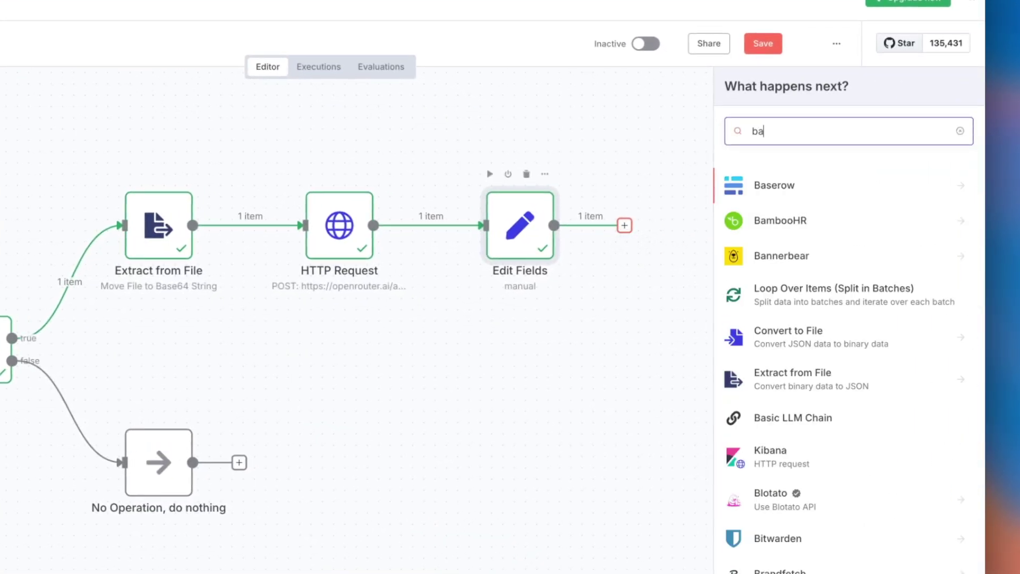
click(821, 202)
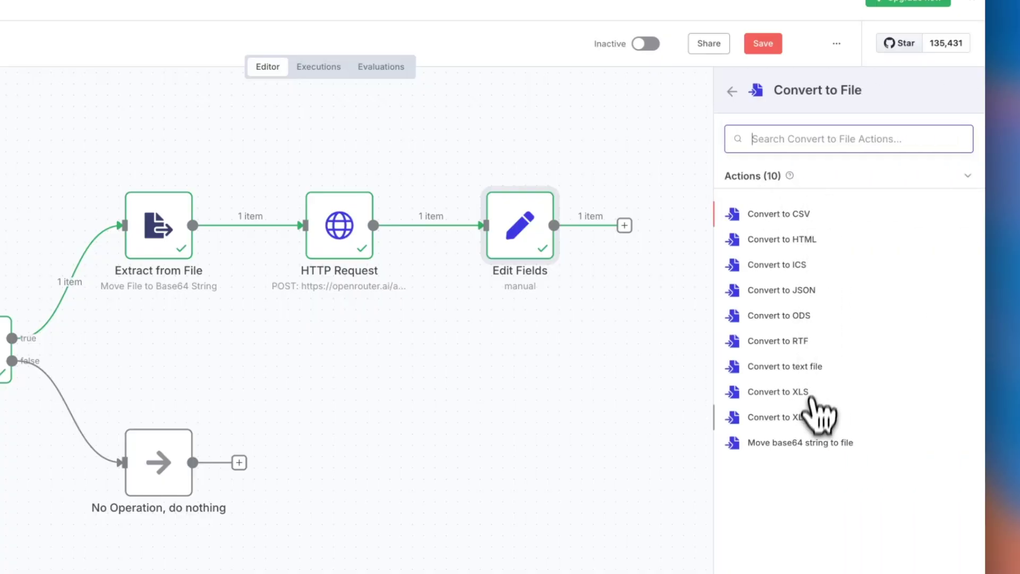
click(806, 449)
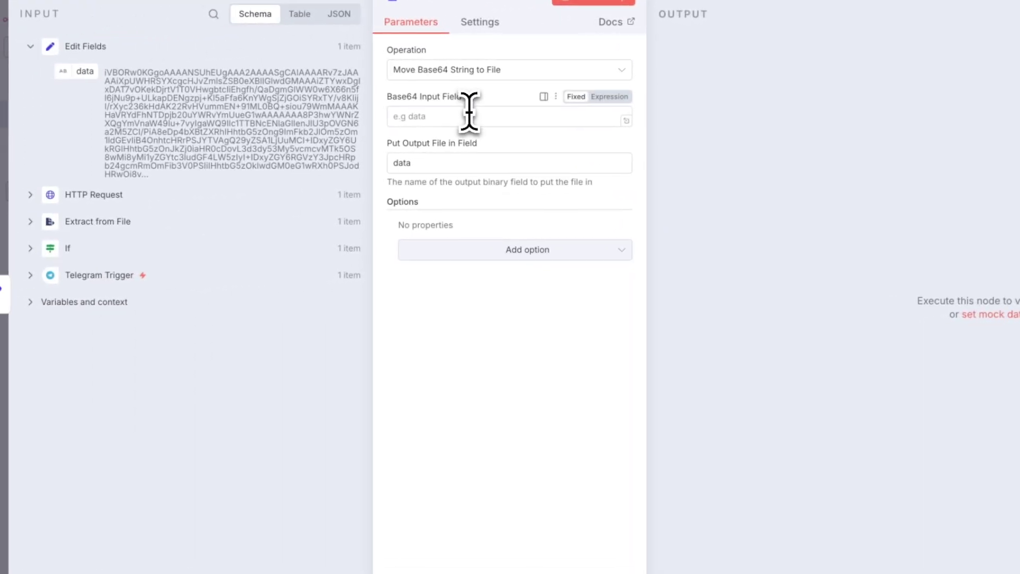
Set the Base64 Input Field to "data", execute Convert to File, and view the output image before returning to the canvas
click(398, 122)
text(data)
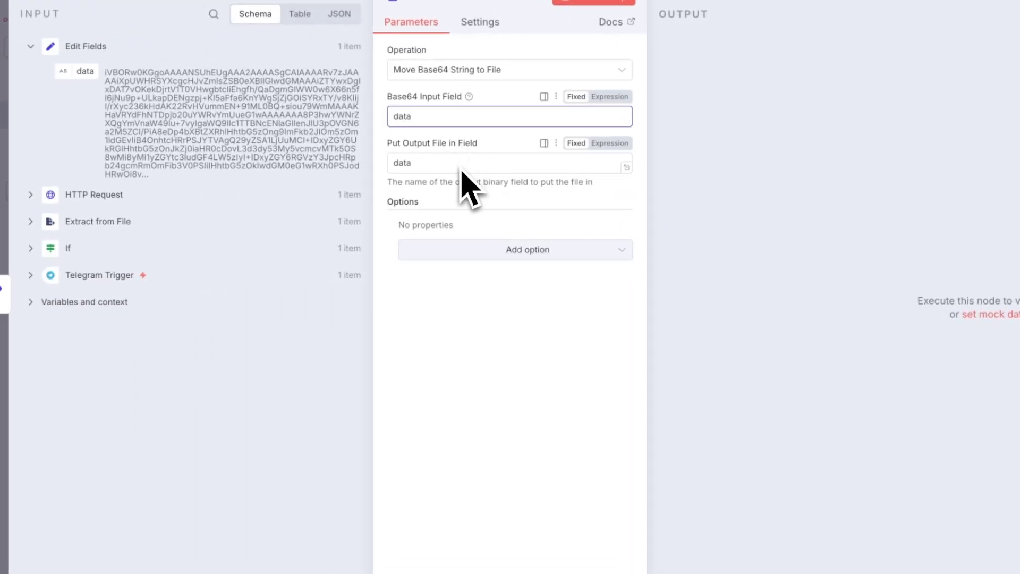
click(611, 3)
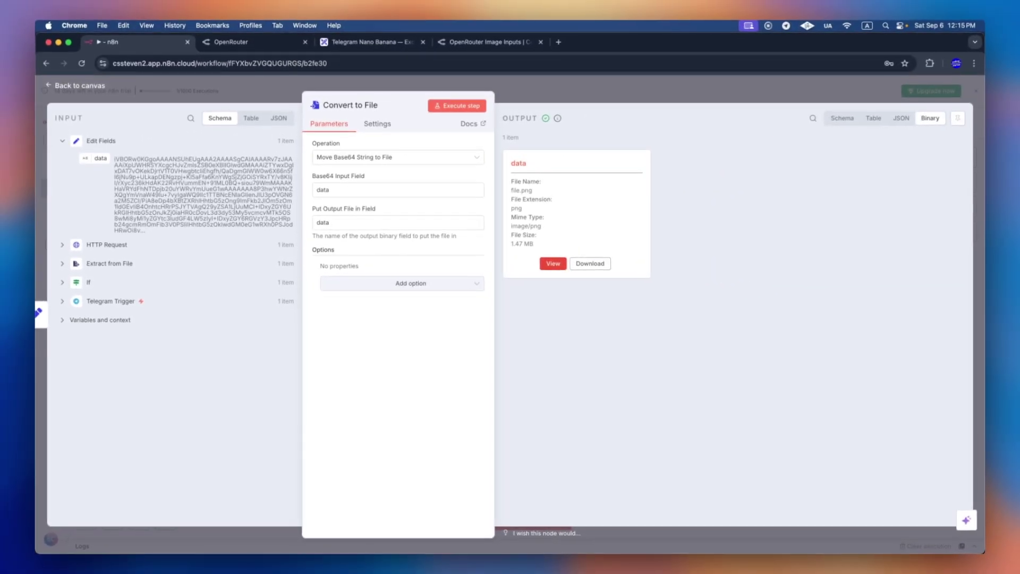
click(731, 221)
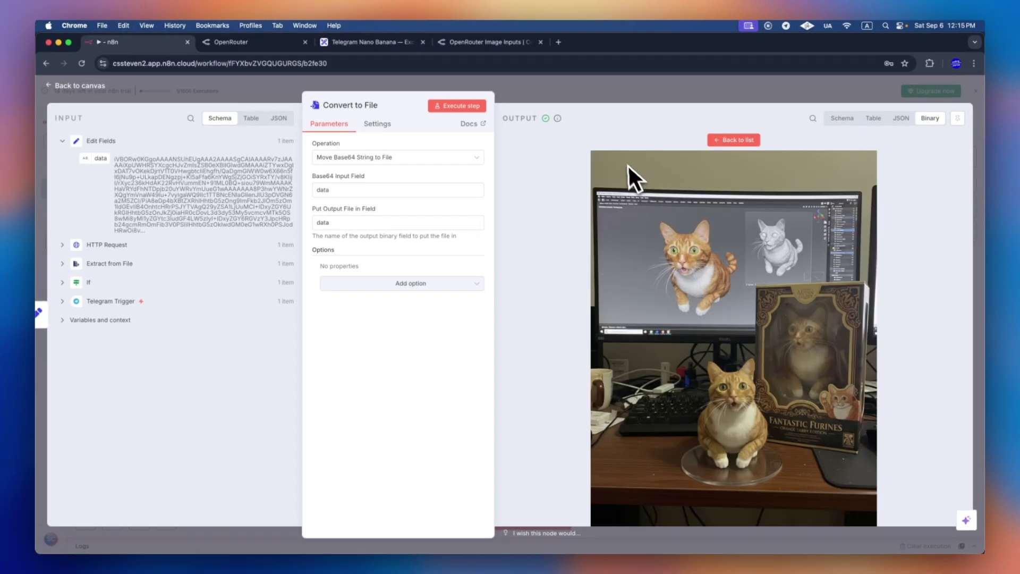
click(589, 89)
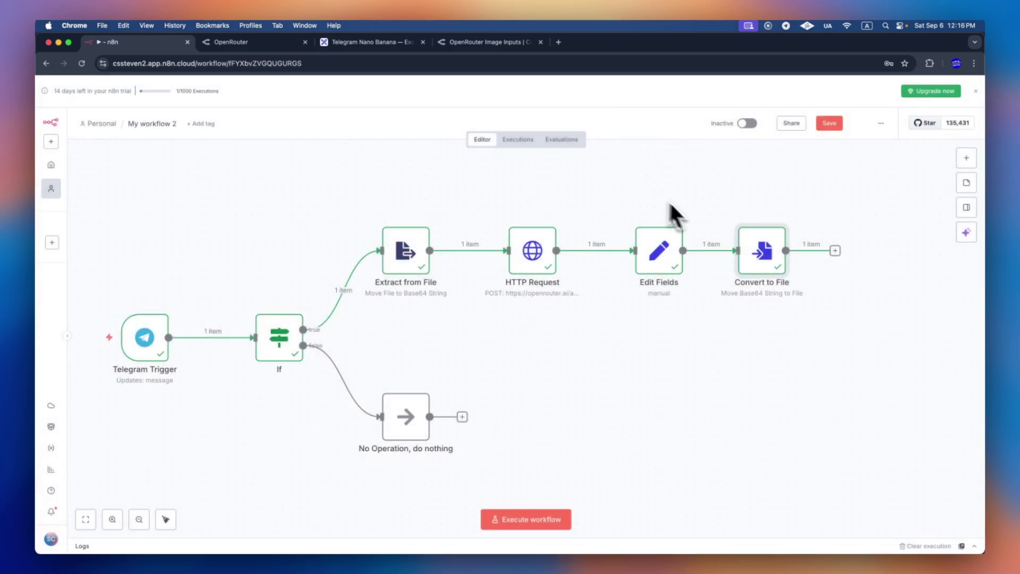
Move Convert to File below Edit Fields and connect a Telegram "Send a photo message" node after it
scroll(709, 393, right, 3)
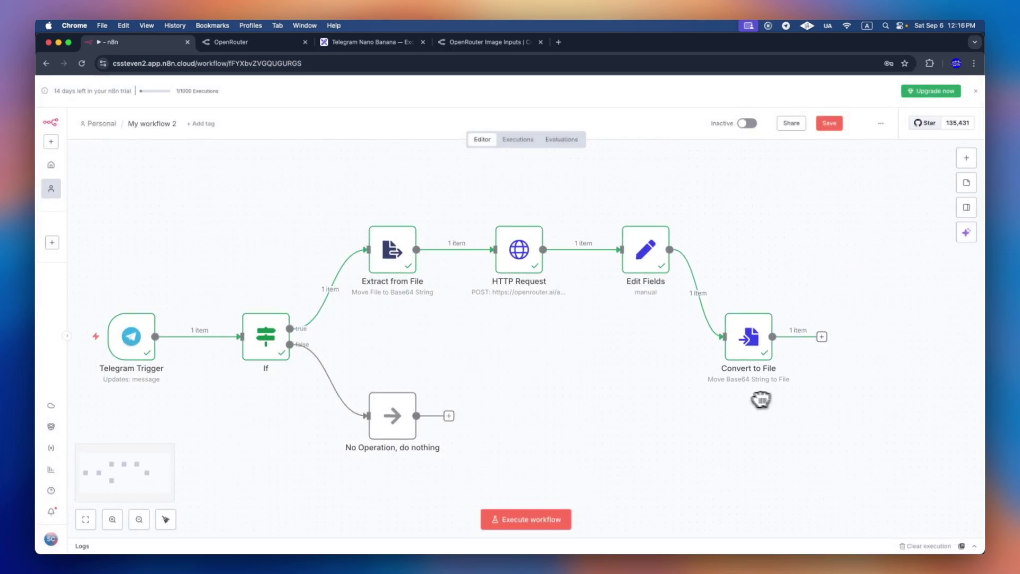
click(806, 336)
text(telegram)
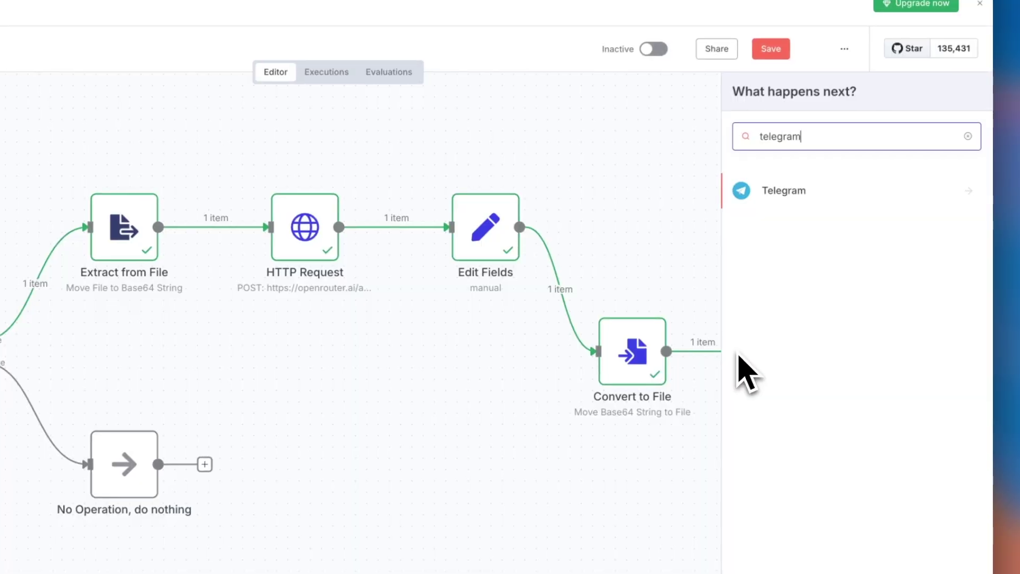
click(829, 193)
scroll(801, 468, down, 5)
text(send)
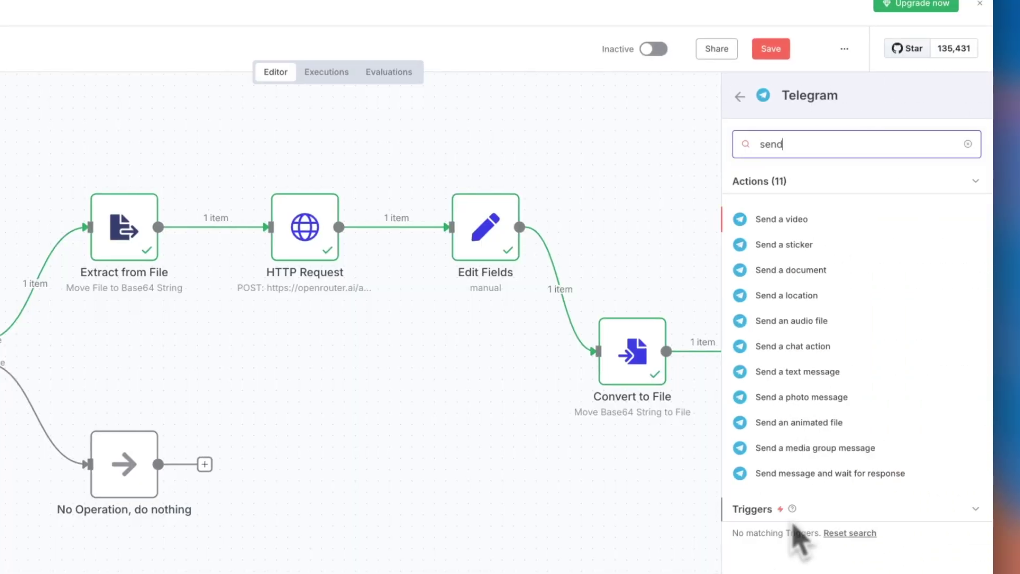
click(802, 396)
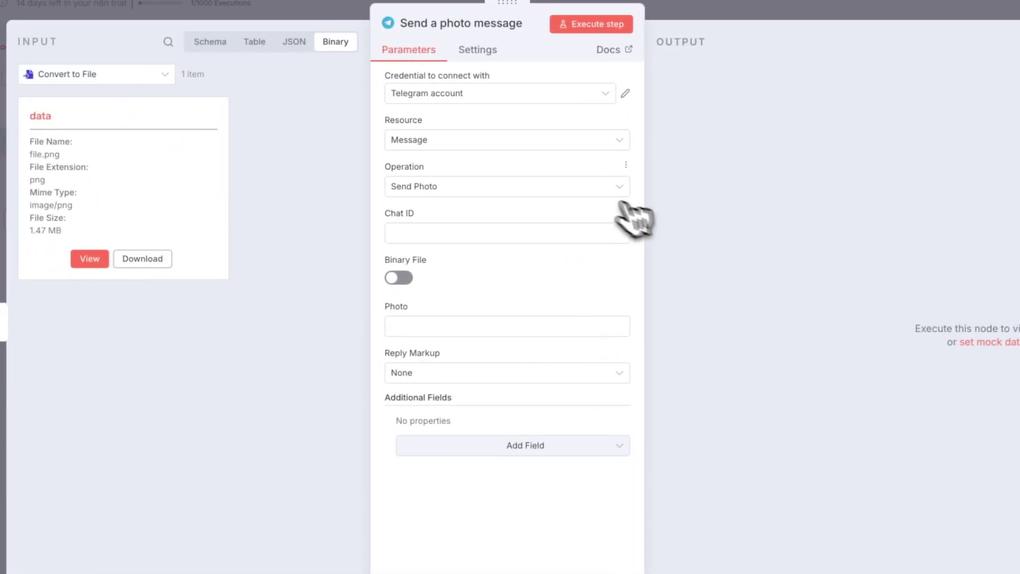
Enable Binary File for the photo message and check that Input Binary Field matches the incoming "data" file
click(399, 277)
click(428, 326)
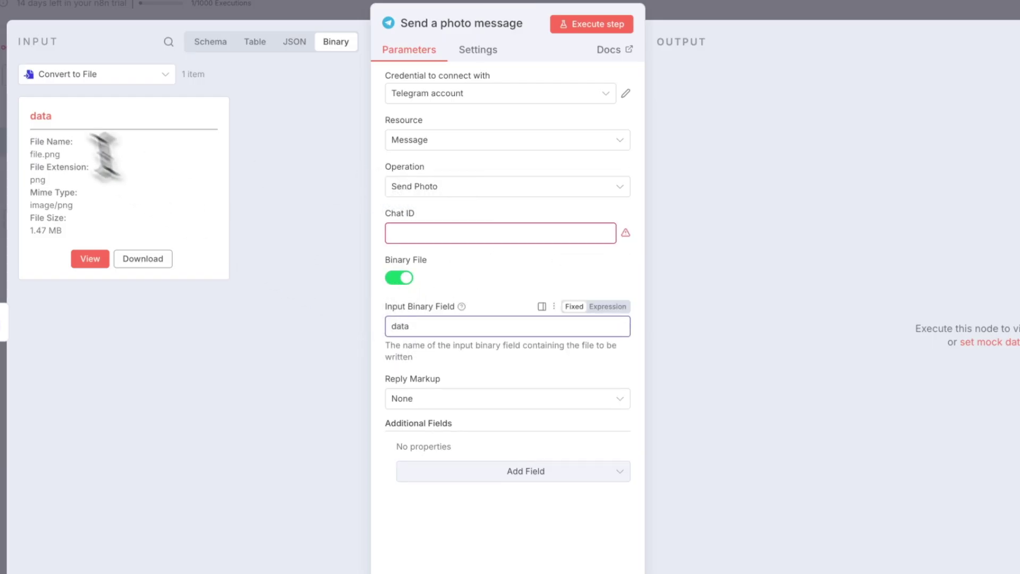
double_click(41, 114)
click(450, 329)
double_click(450, 328)
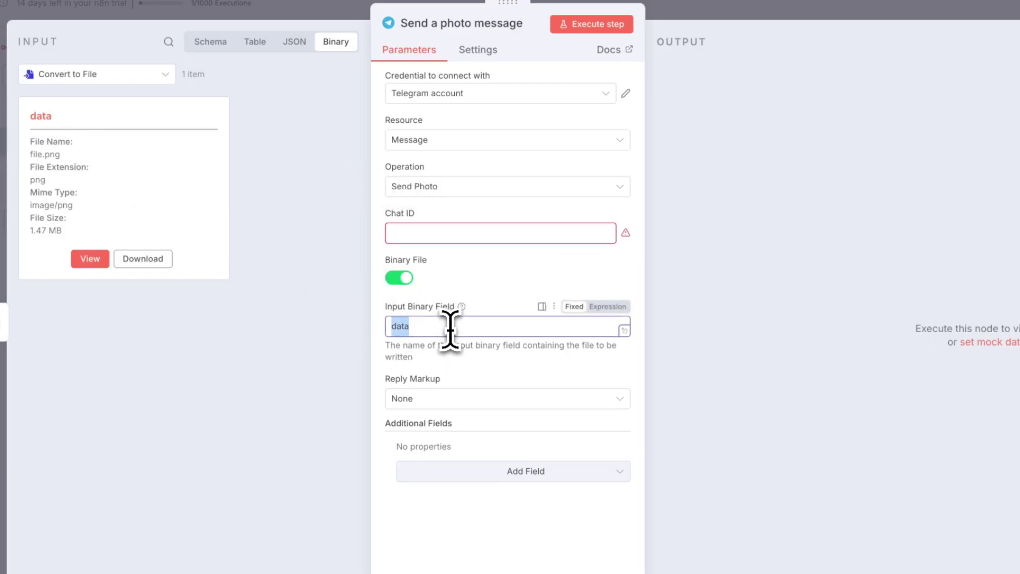
Fill the Chat ID with the sender's message.from.id from the Telegram Trigger data in the input schema
click(430, 233)
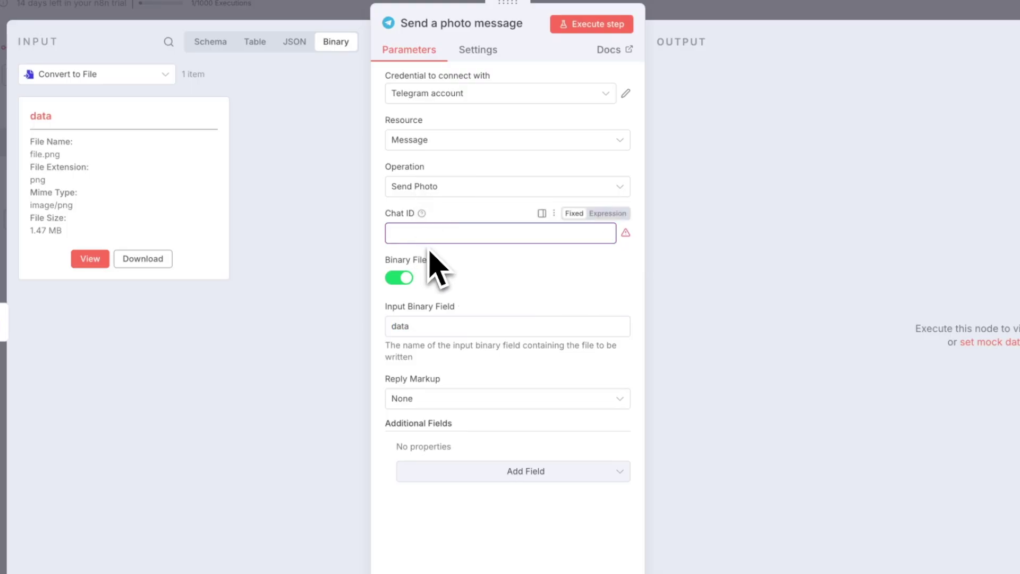
drag(501, 6, 640, 8)
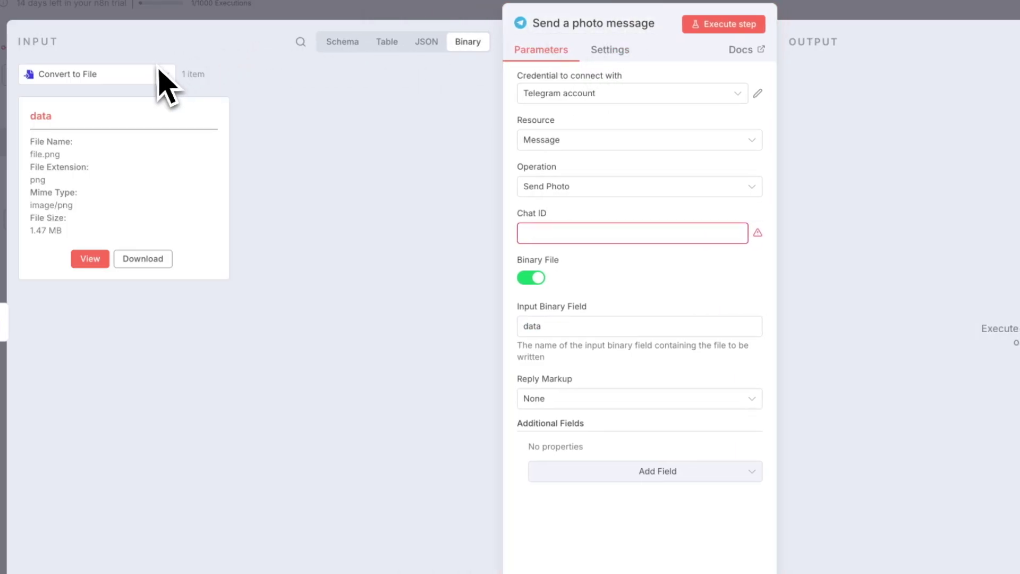
click(344, 42)
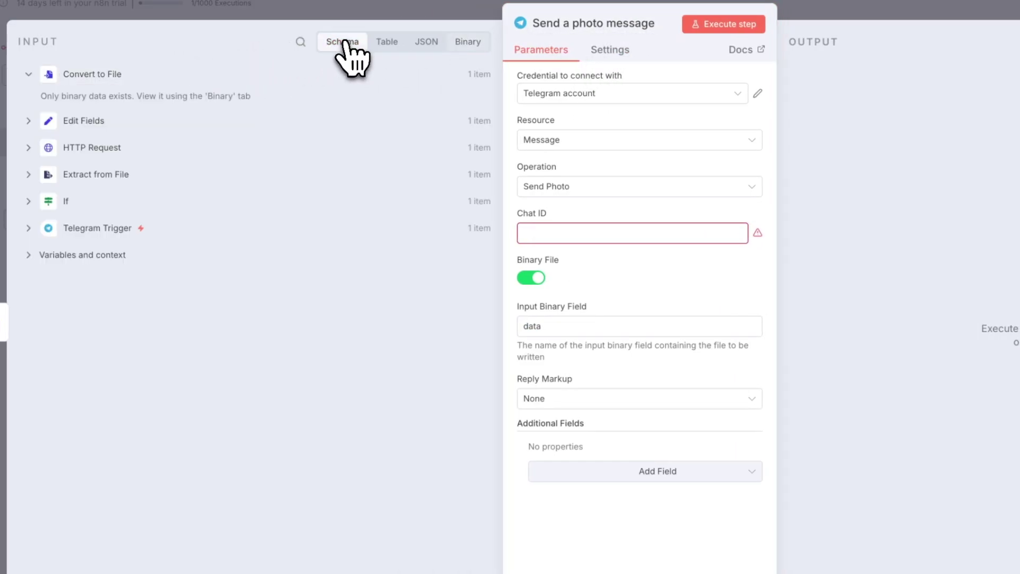
click(28, 228)
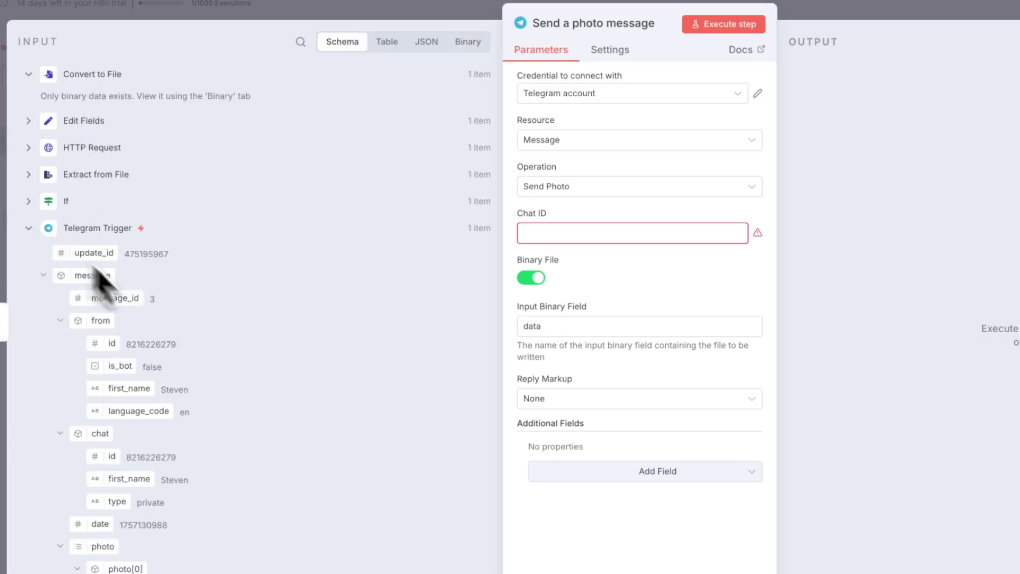
scroll(106, 310, down, 1)
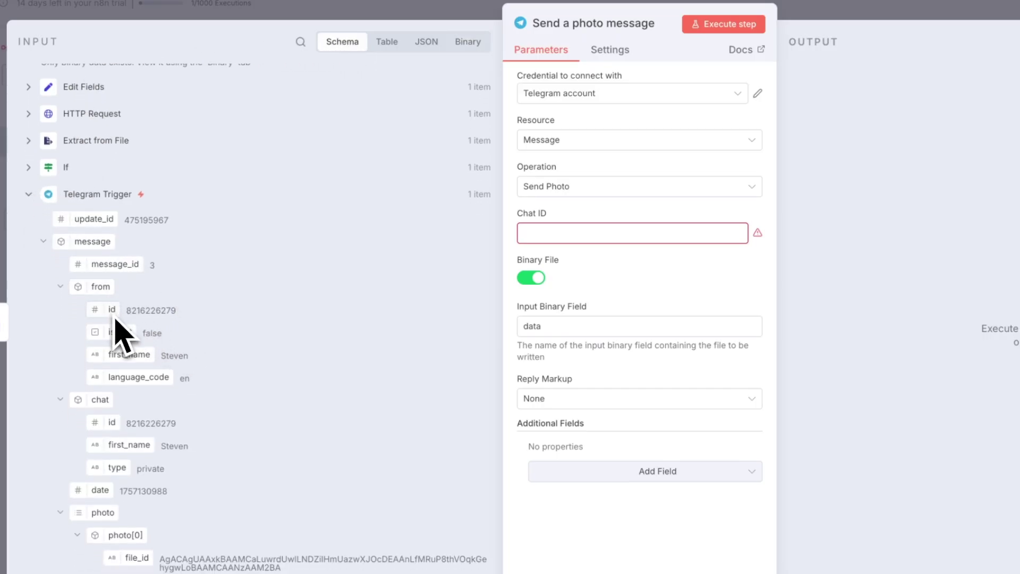
drag(116, 319, 553, 230)
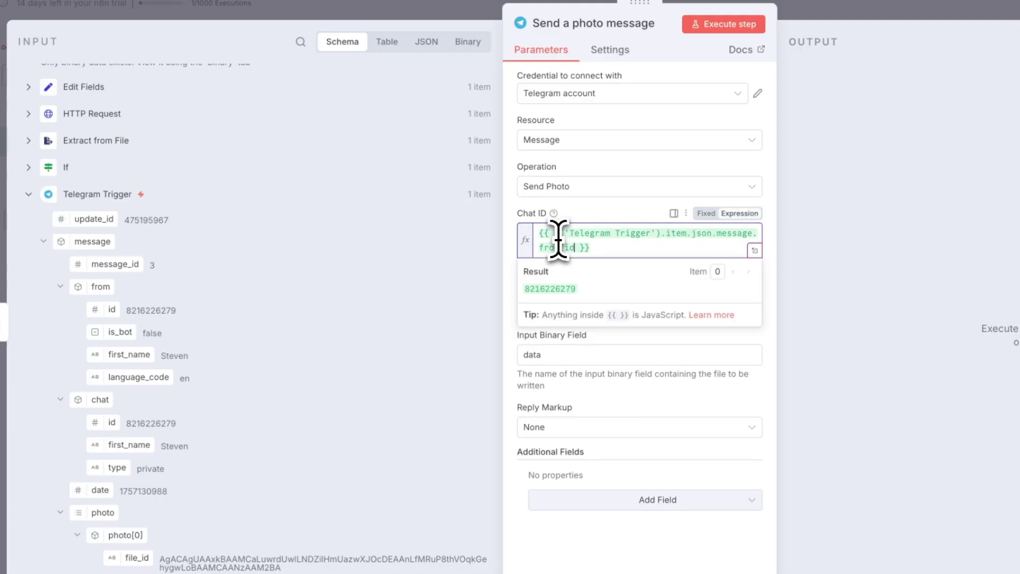
click(844, 248)
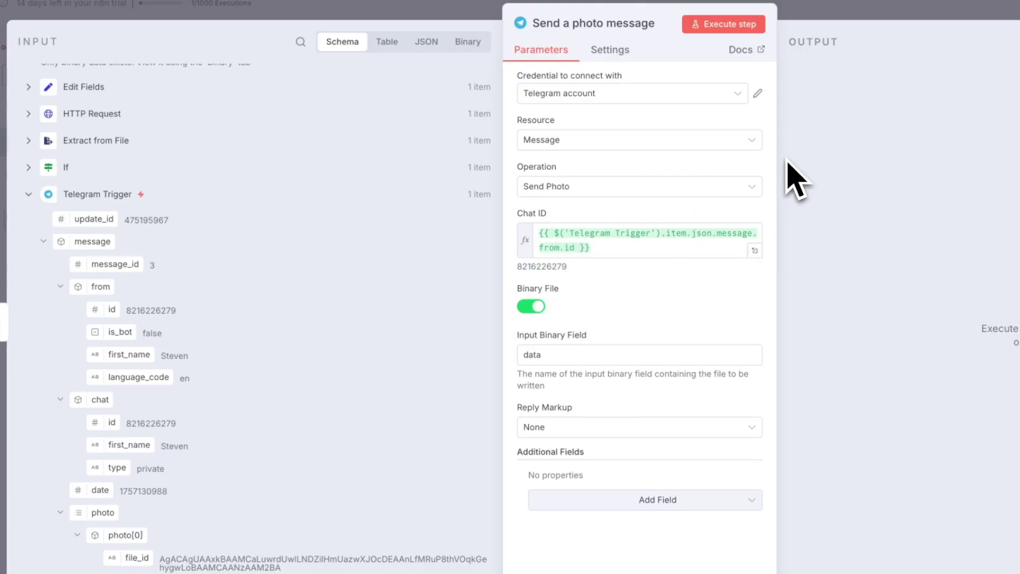
Execute the photo message step and view the received figurine image full size in the Telegram bot chat
click(724, 27)
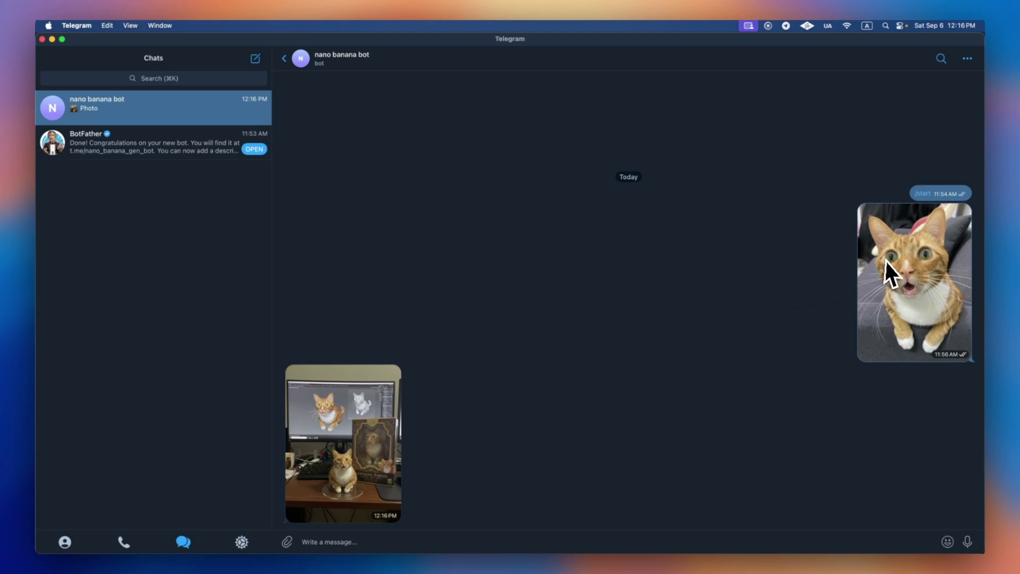
click(336, 416)
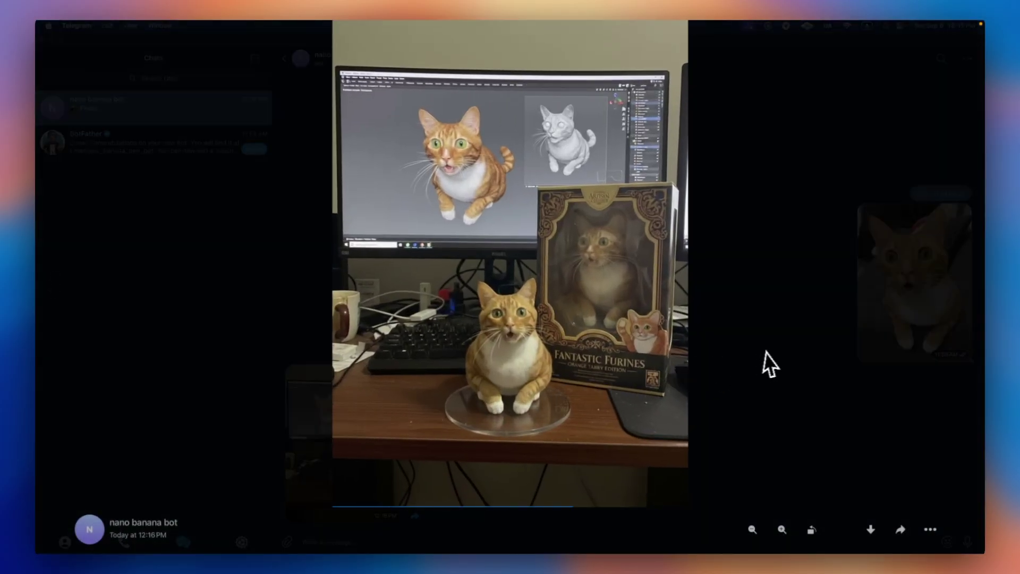
click(769, 352)
Switch back to n8n in Chrome, leave the photo message node and save the workflow
key(super+Tab)
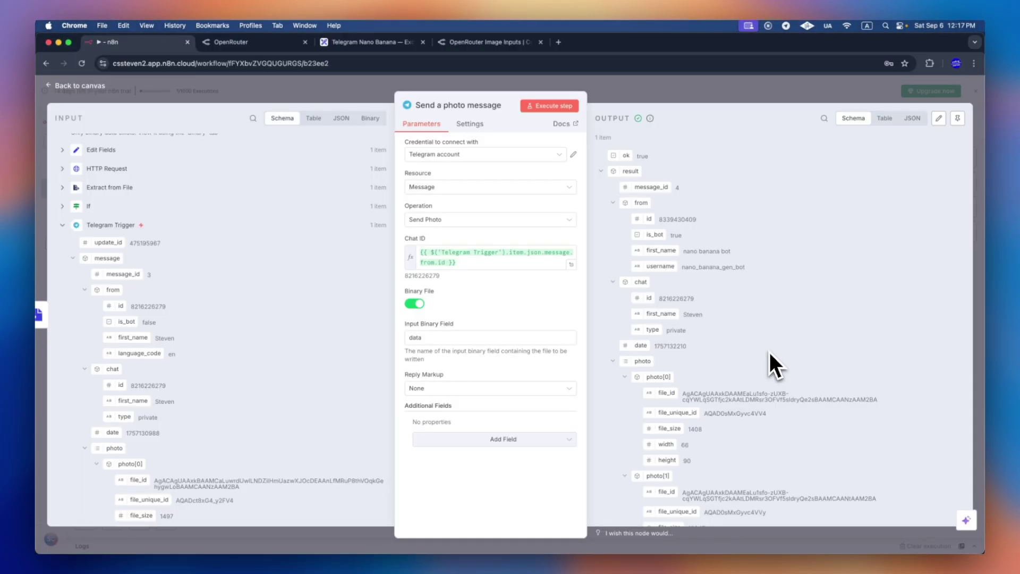
click(614, 93)
key(cmd+s)
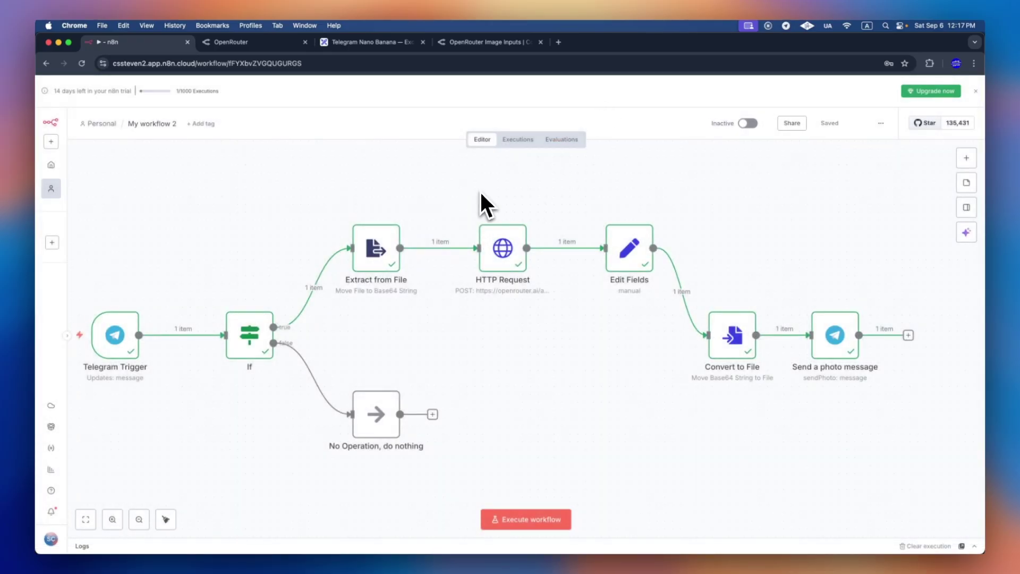
Rename the workflow to "n8n nano banana bot", activate it and dismiss the activation notice
click(151, 124)
text(Nano Banana Telegram Bot)
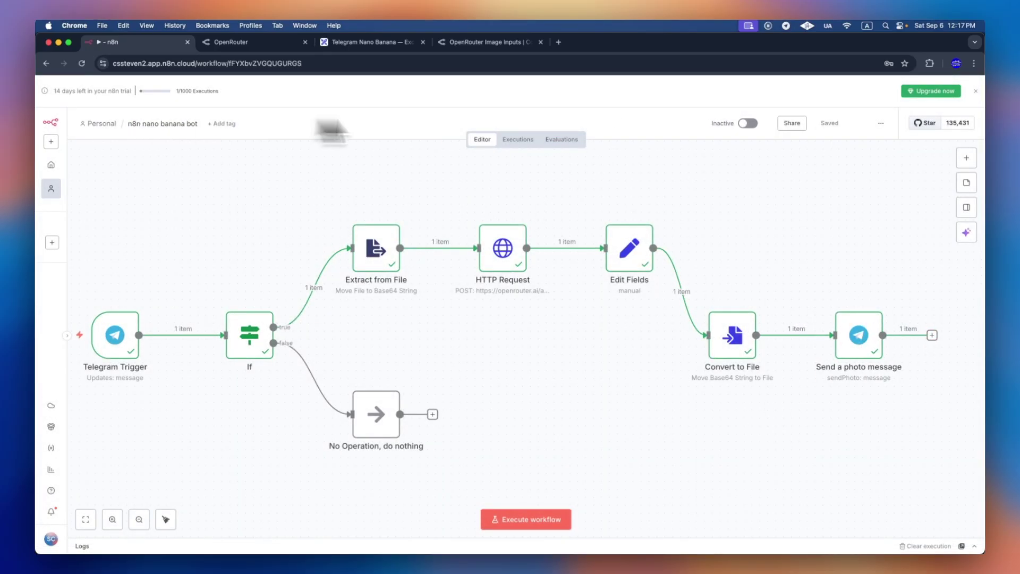
key(Return)
click(757, 118)
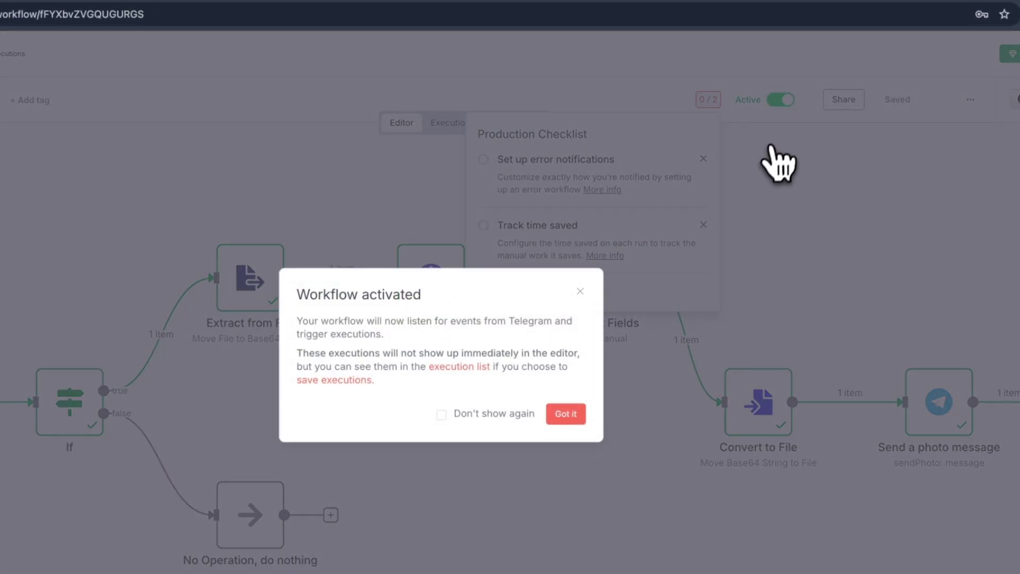
click(568, 414)
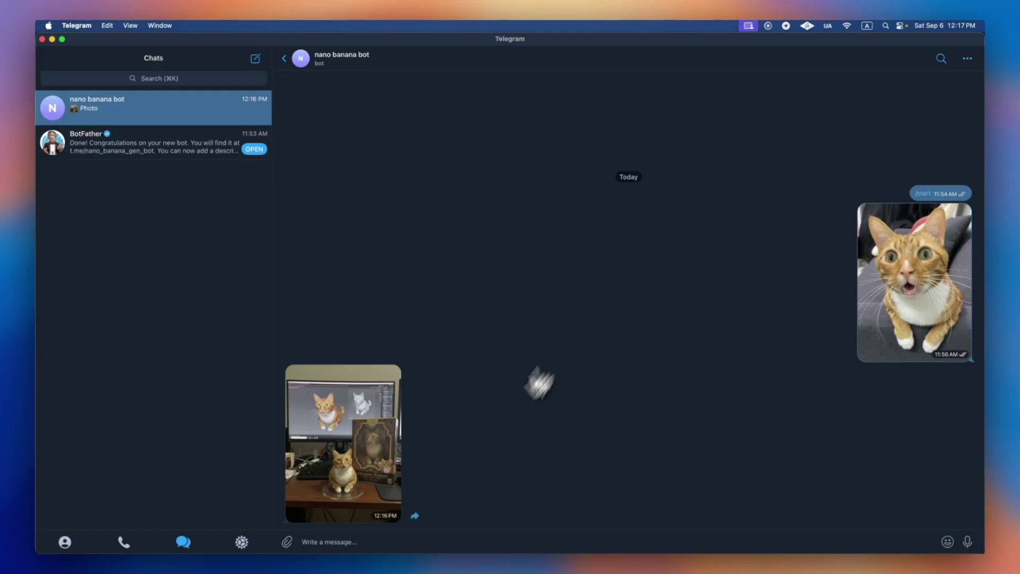
Switch to Telegram and send the cat photo to the nano banana bot chat as a photo attachment
mouse_move(287, 542)
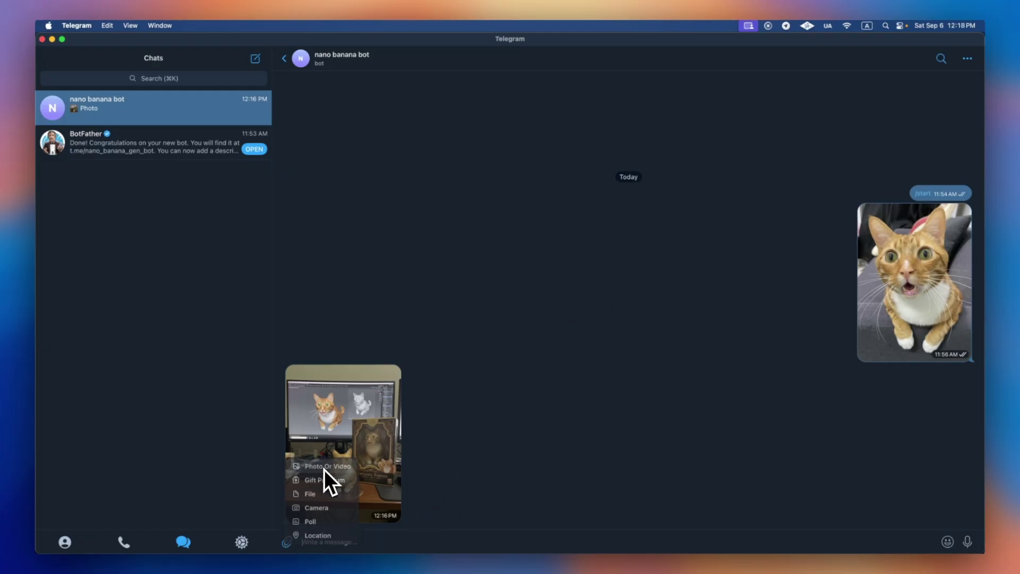
click(324, 469)
double_click(470, 236)
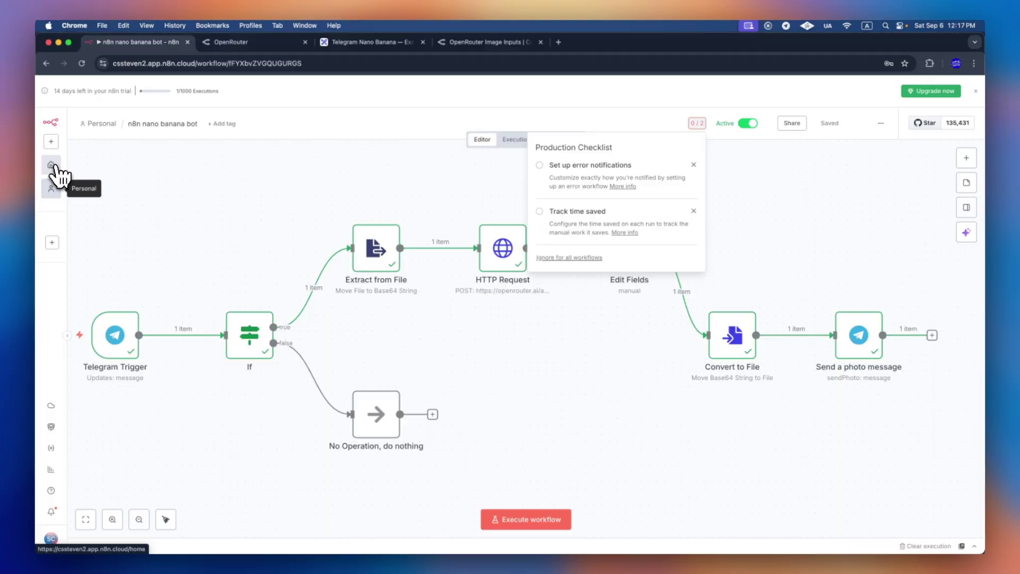
Check the run in n8n's overview executions list and view the bot's returned figurine image full size in Telegram
click(51, 169)
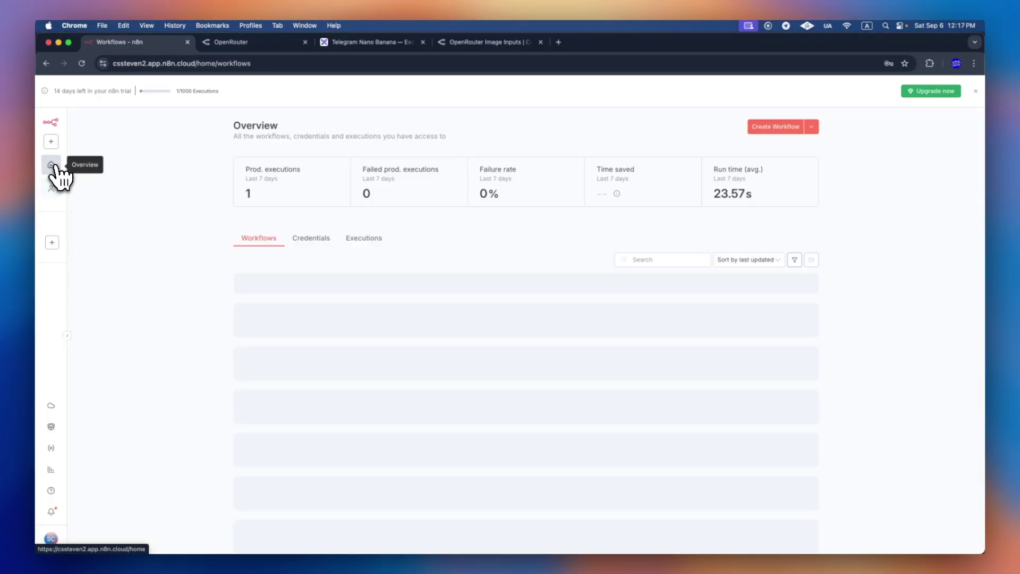
click(362, 250)
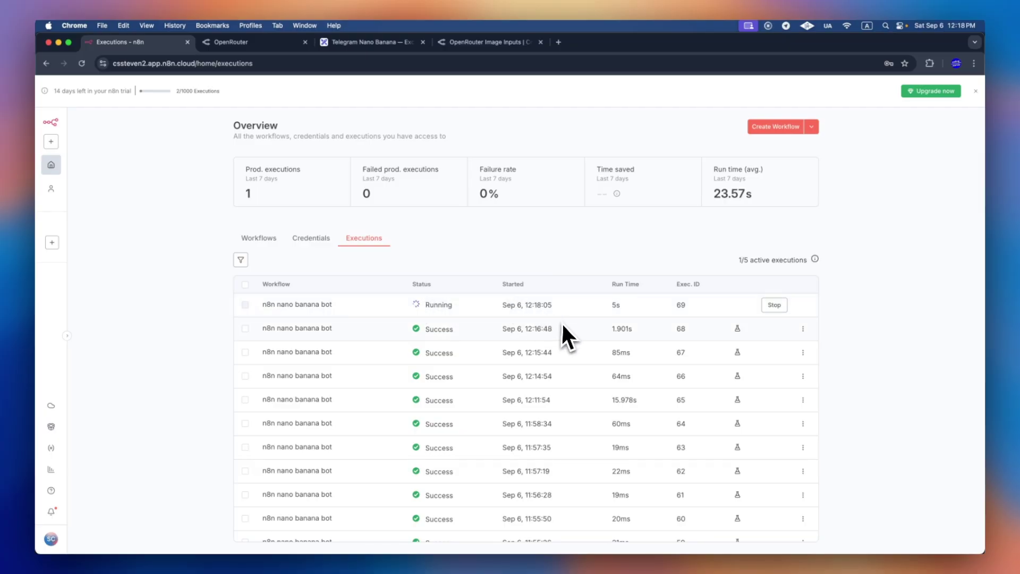
key(super+Tab)
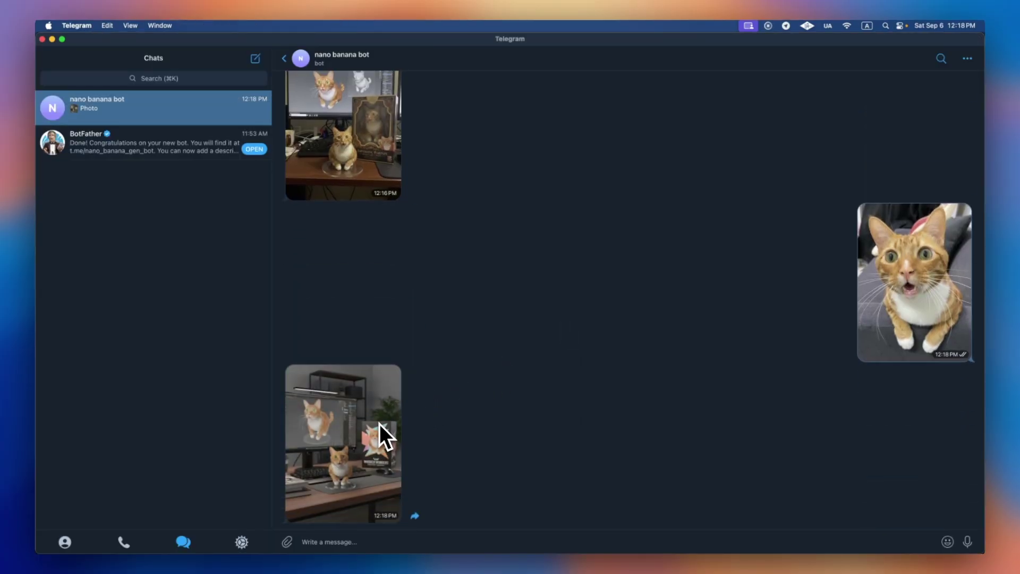
click(380, 423)
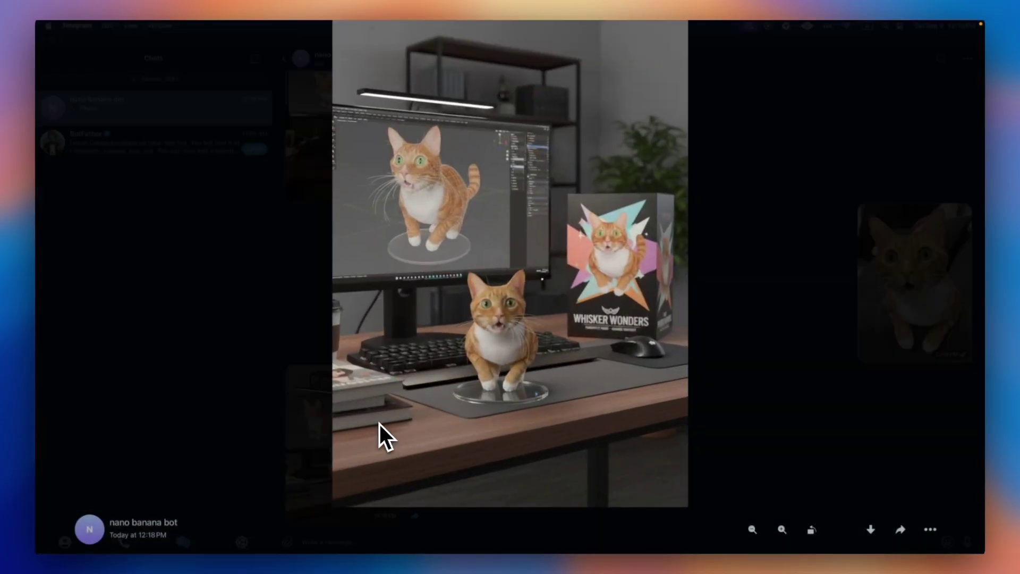
click(754, 316)
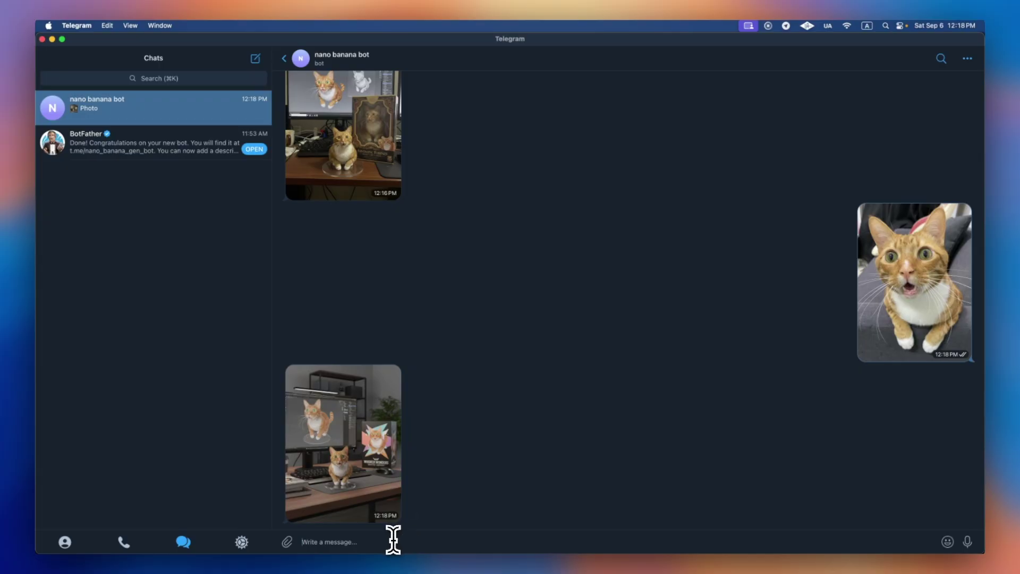
Send "Hi" to the bot, switch to n8n and examine which If branch the newest execution followed
key(Return)
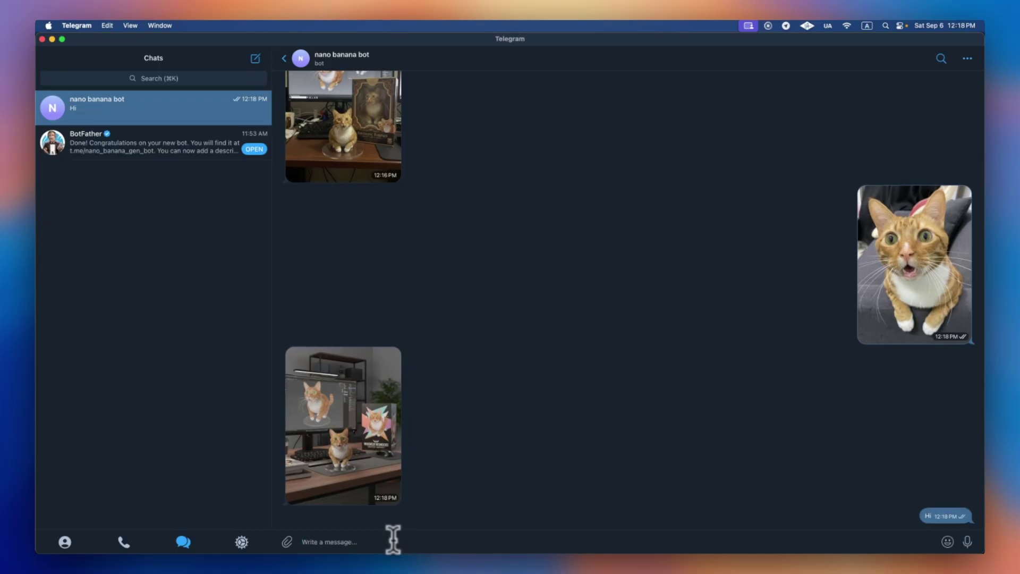
key(super+Tab)
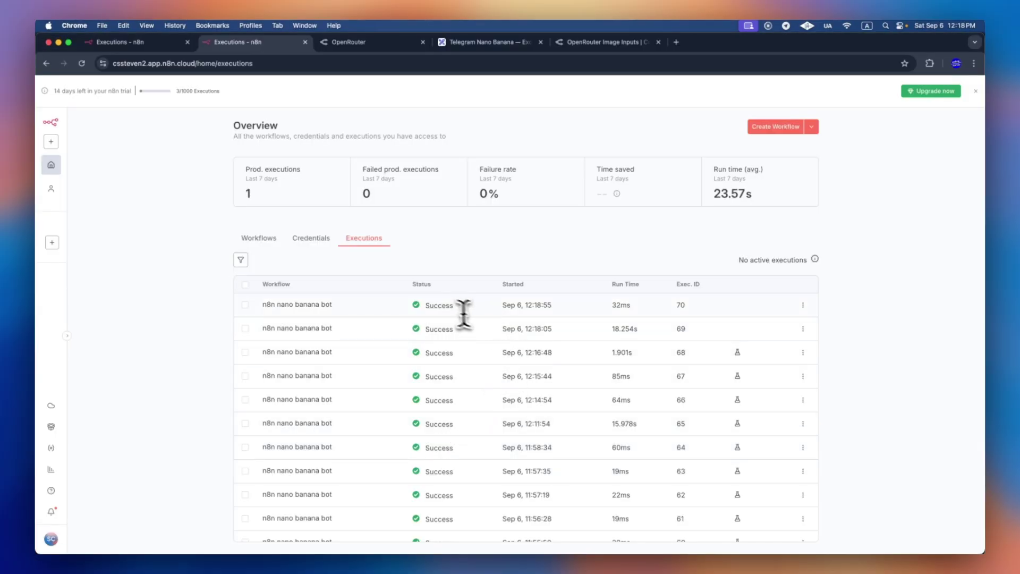
click(322, 305)
drag(306, 492, 558, 439)
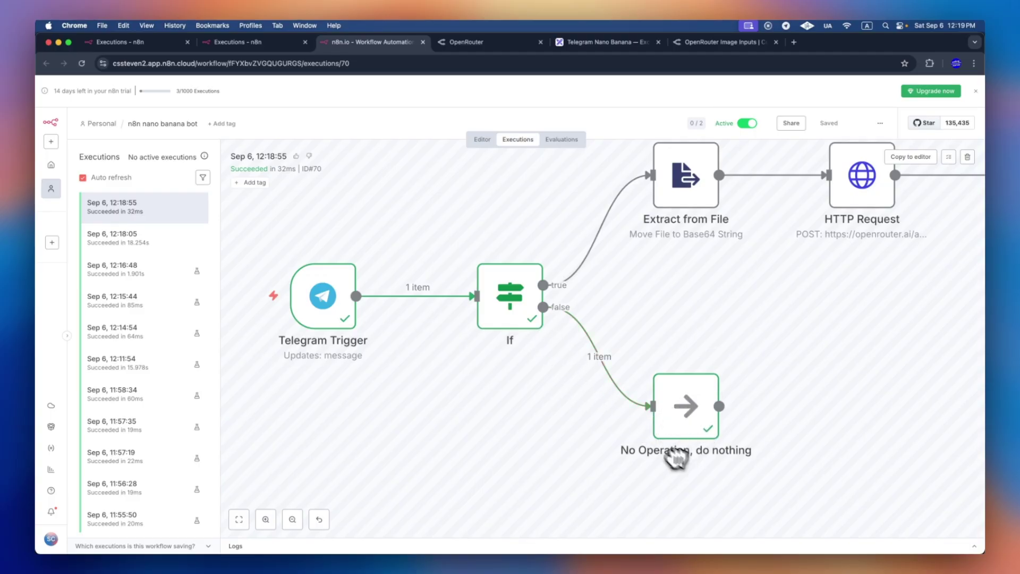
Reload the OpenRouter activity page, check the cost of the latest Gemini 2.5 Flash Image request and return to the Telegram chat
click(479, 45)
key(super+r)
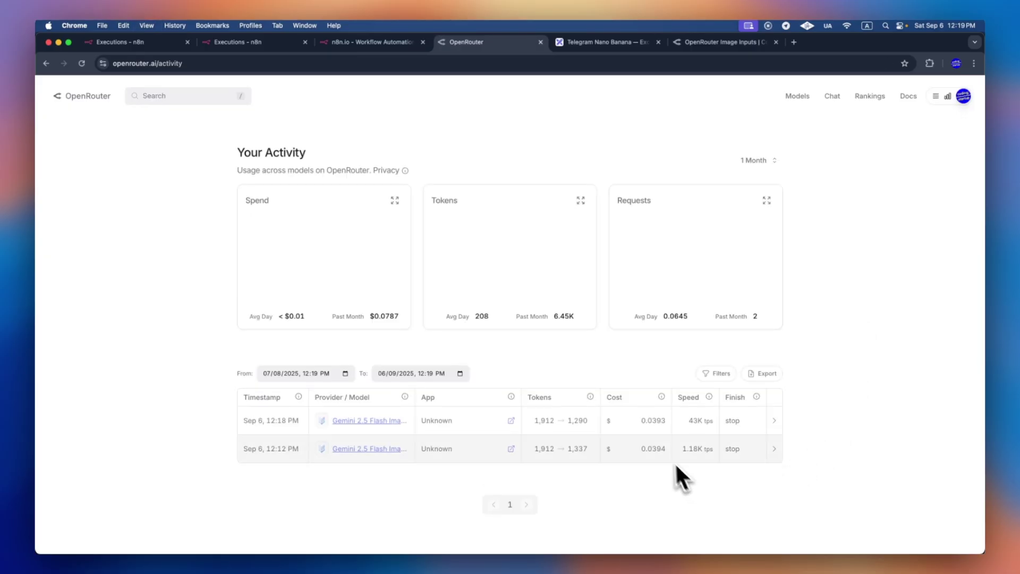
drag(640, 419, 668, 426)
click(662, 502)
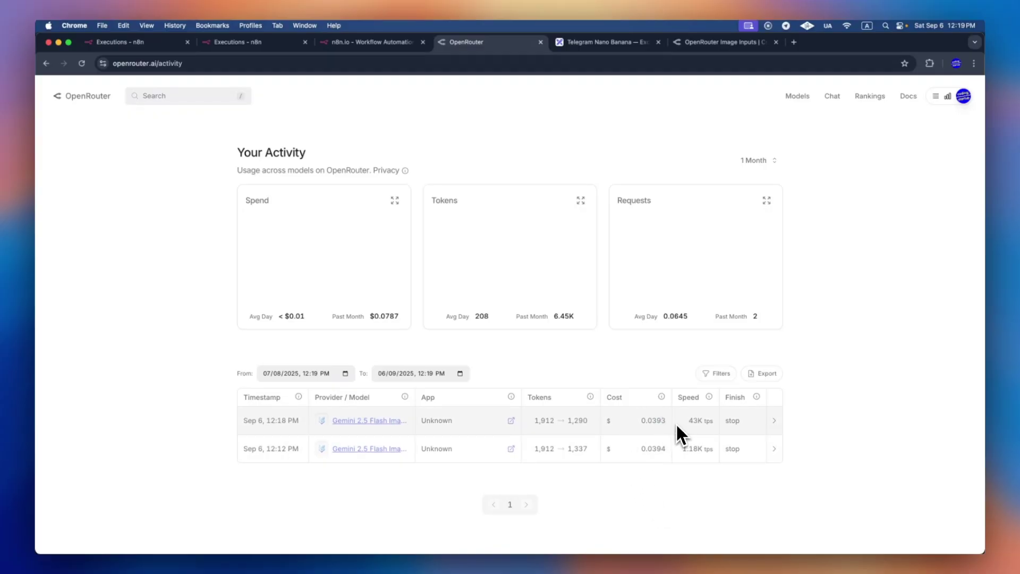
drag(630, 420, 667, 421)
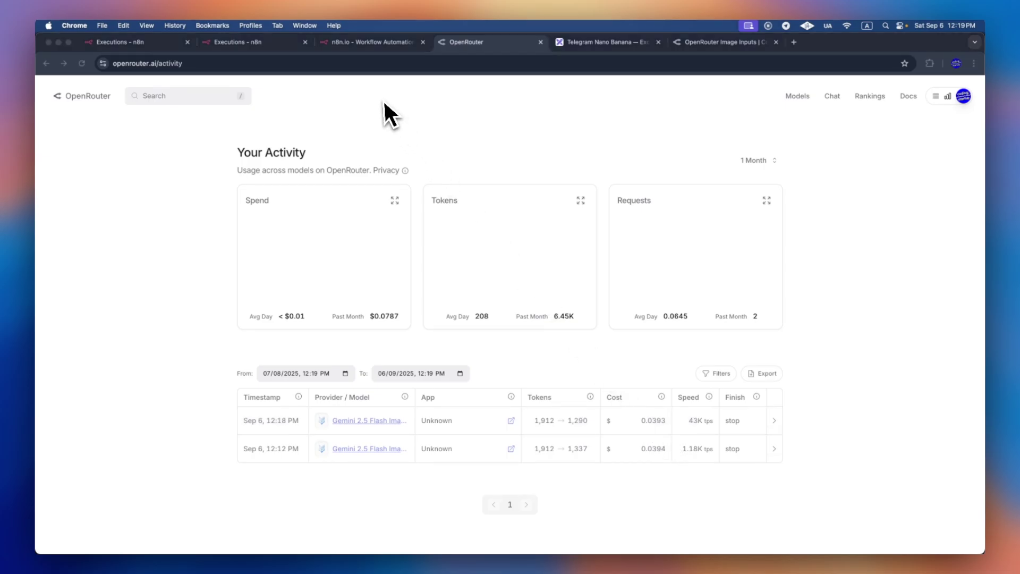
key(super+Tab)
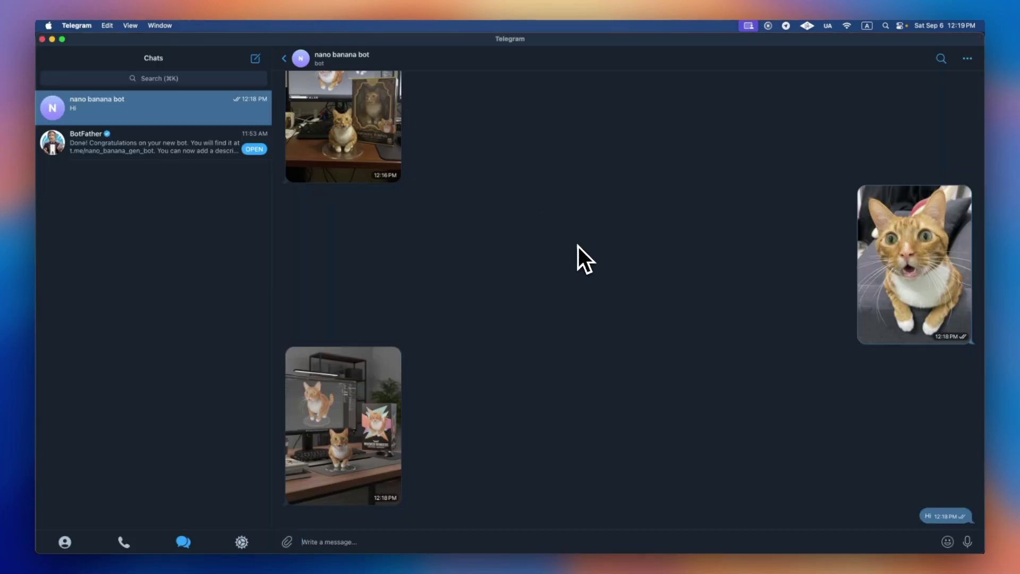